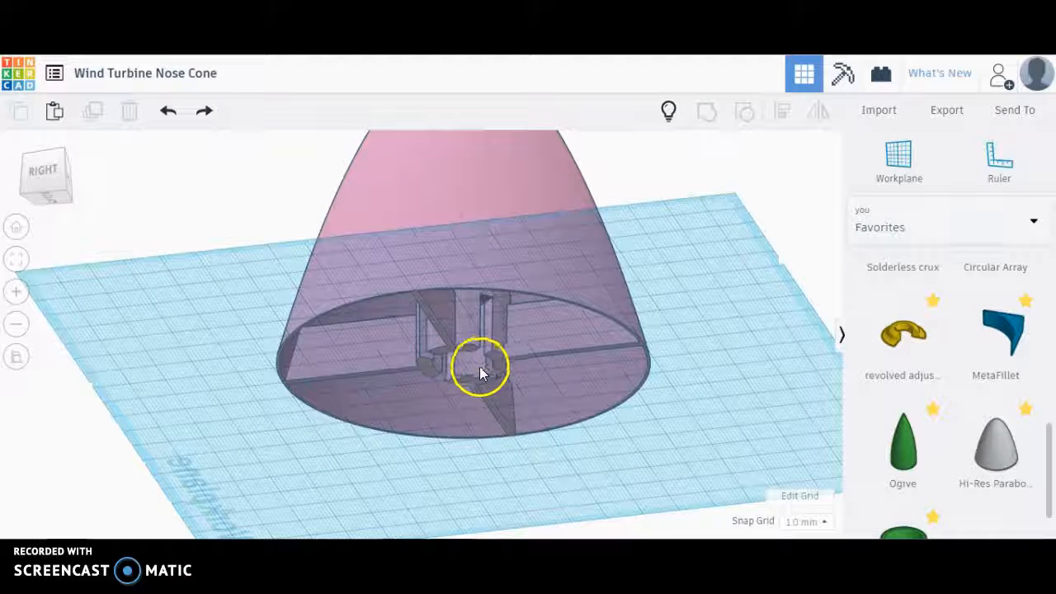
Switch to the KidWind 3" nose dome page and examine the dome's inner hub and outer shape in the 3D viewer
key(alt+Tab)
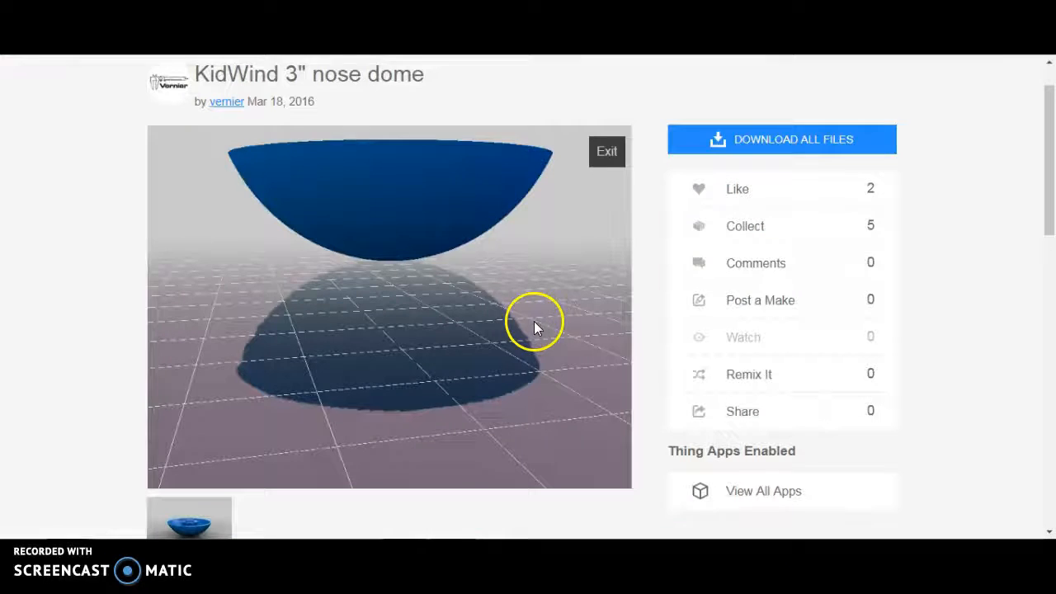
drag(496, 252, 387, 372)
drag(418, 202, 460, 251)
drag(369, 219, 352, 316)
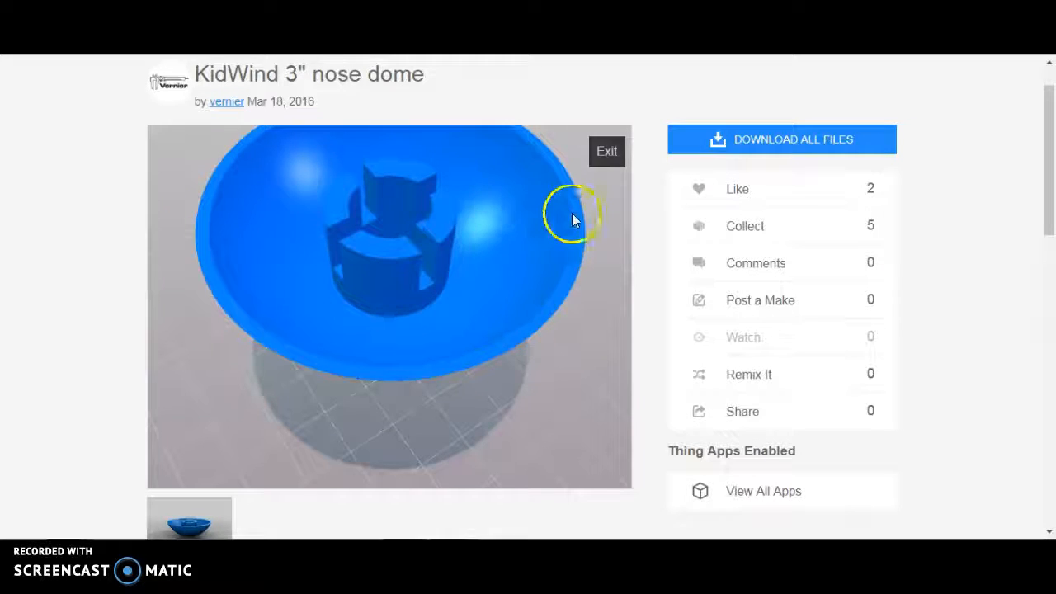
drag(586, 339, 554, 219)
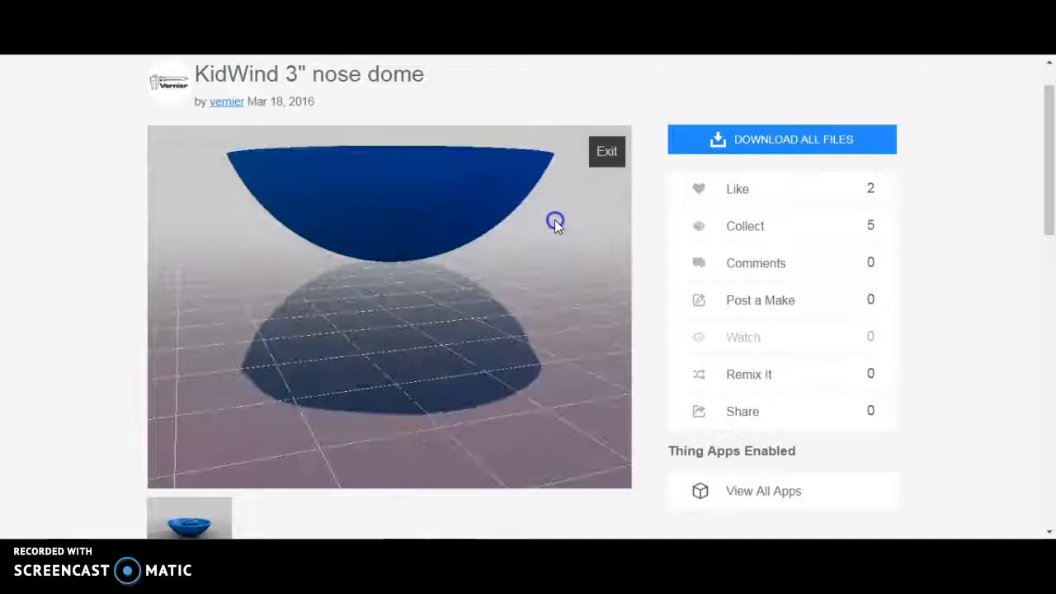
Switch back to Tinkercad and delete the existing pink nose cone from the workplane
key(alt+Tab)
right_drag(566, 224, 598, 322)
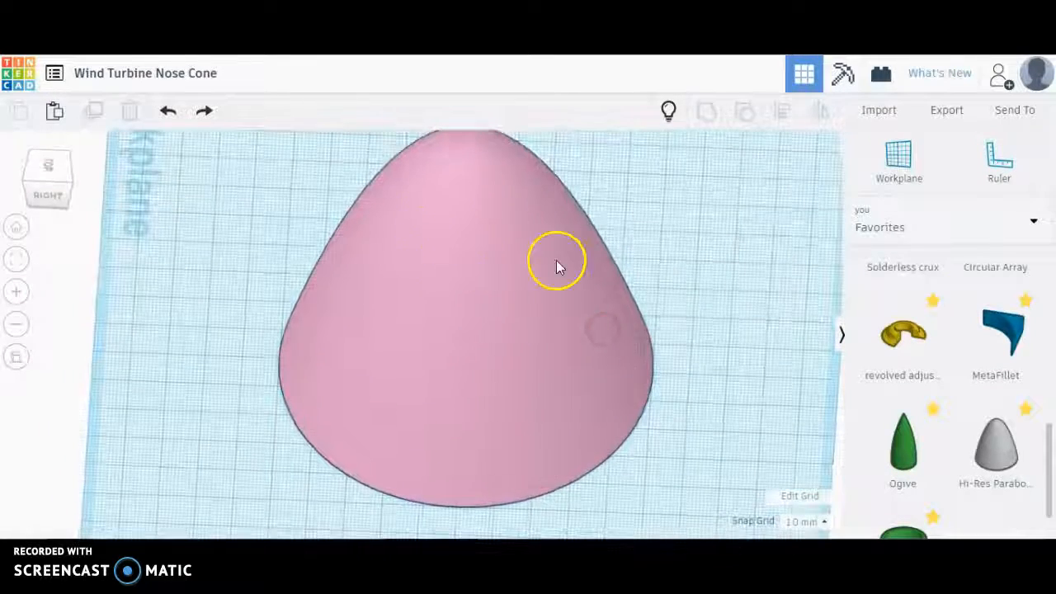
drag(739, 364, 509, 298)
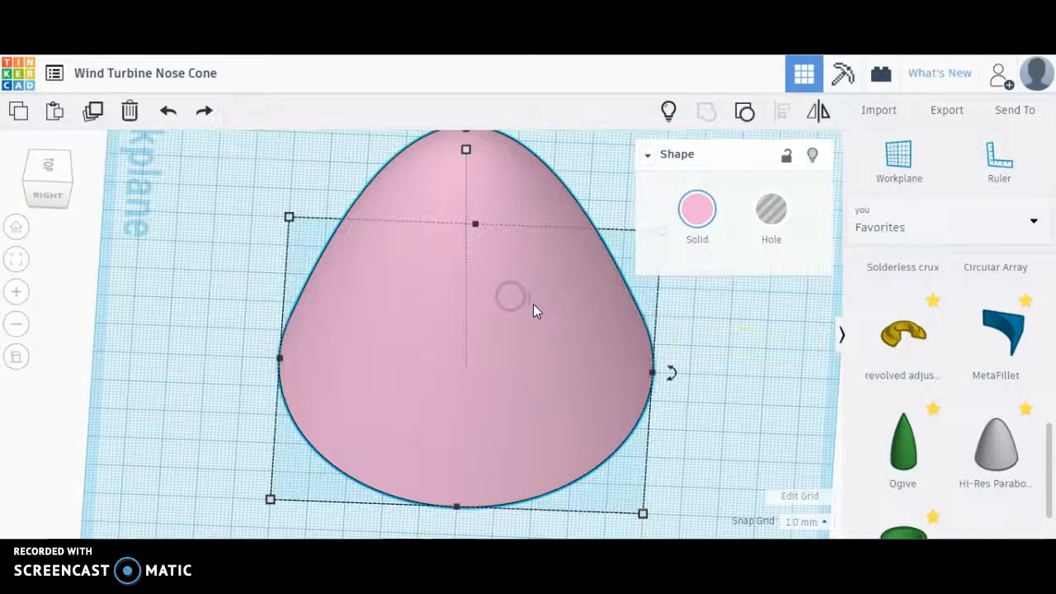
key(h)
key(Delete)
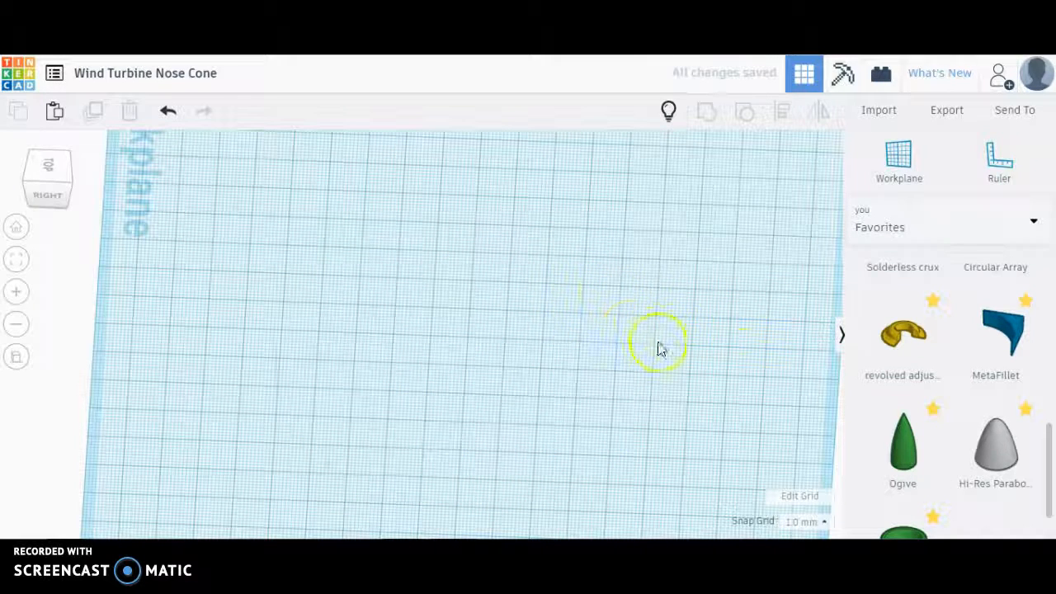
Browse the Basic Shapes library for the Paraboloid
drag(1048, 449, 1051, 347)
click(968, 229)
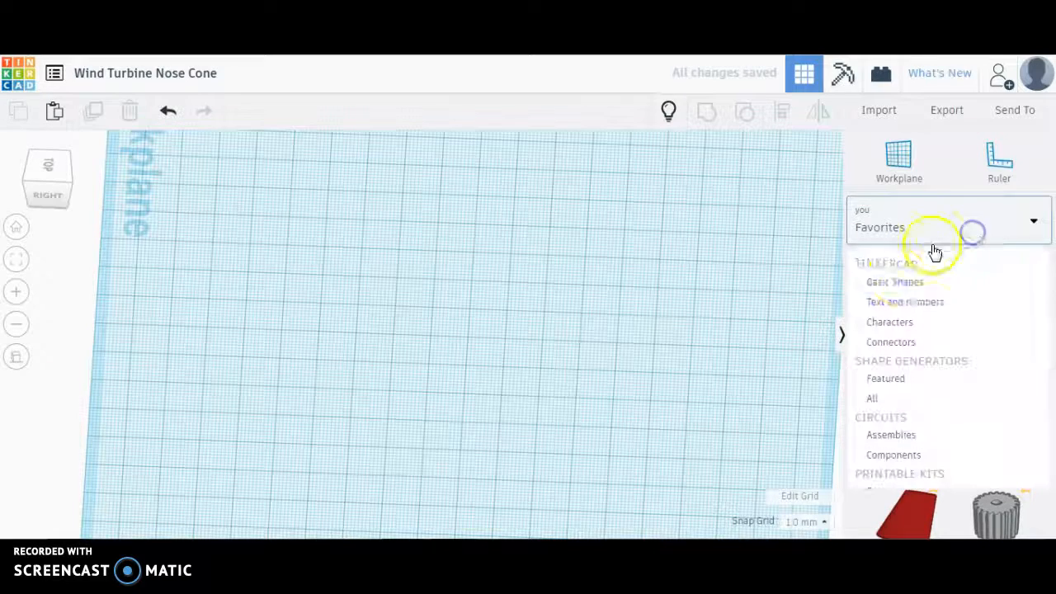
click(903, 289)
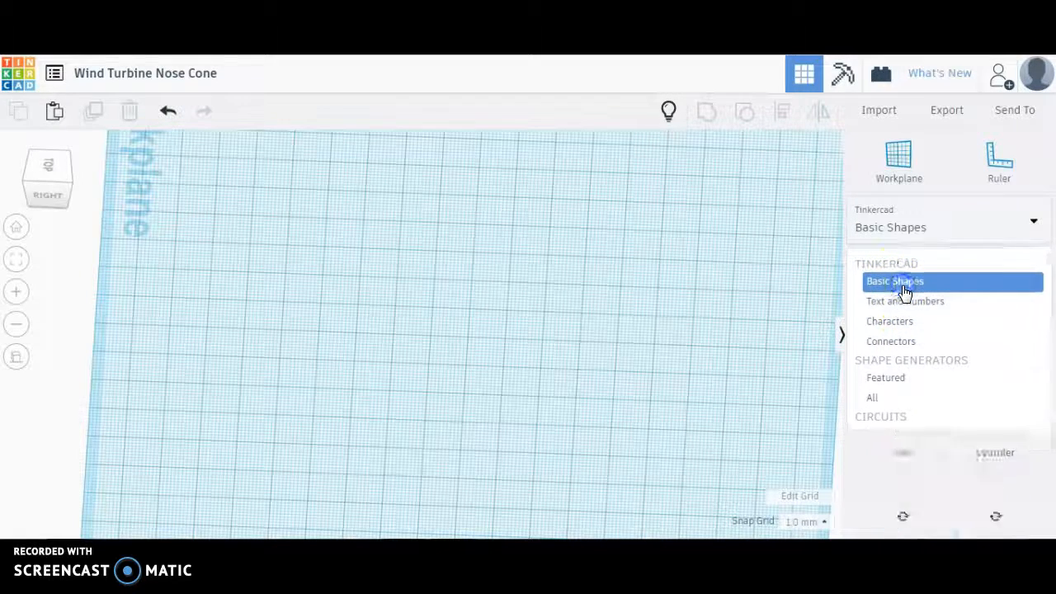
drag(1050, 312, 1051, 437)
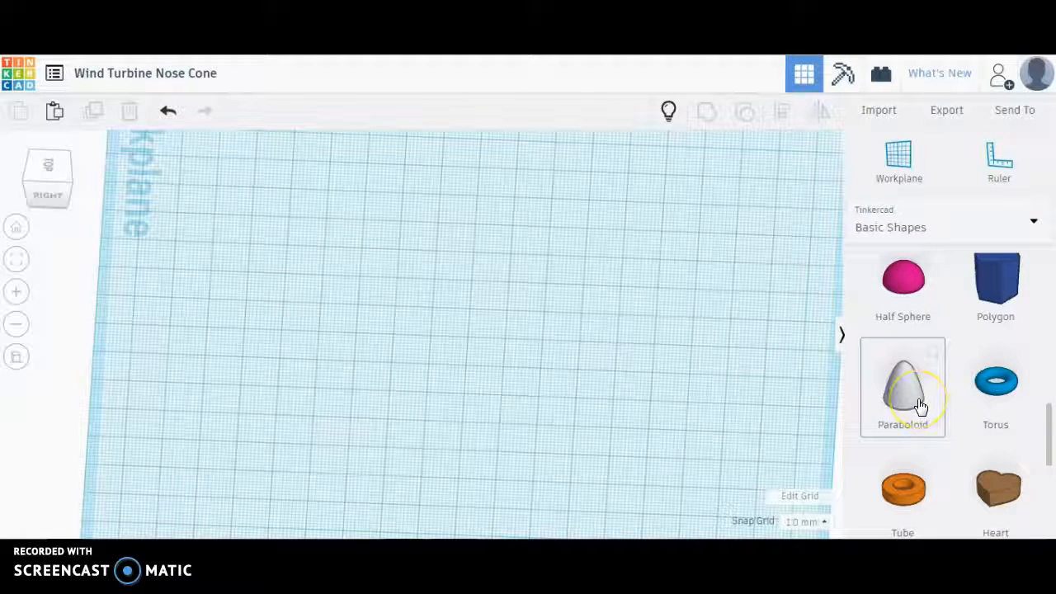
drag(1046, 432, 1037, 265)
Add a Hi-Res Paraboloid from the Favorites collection to the workplane
click(898, 228)
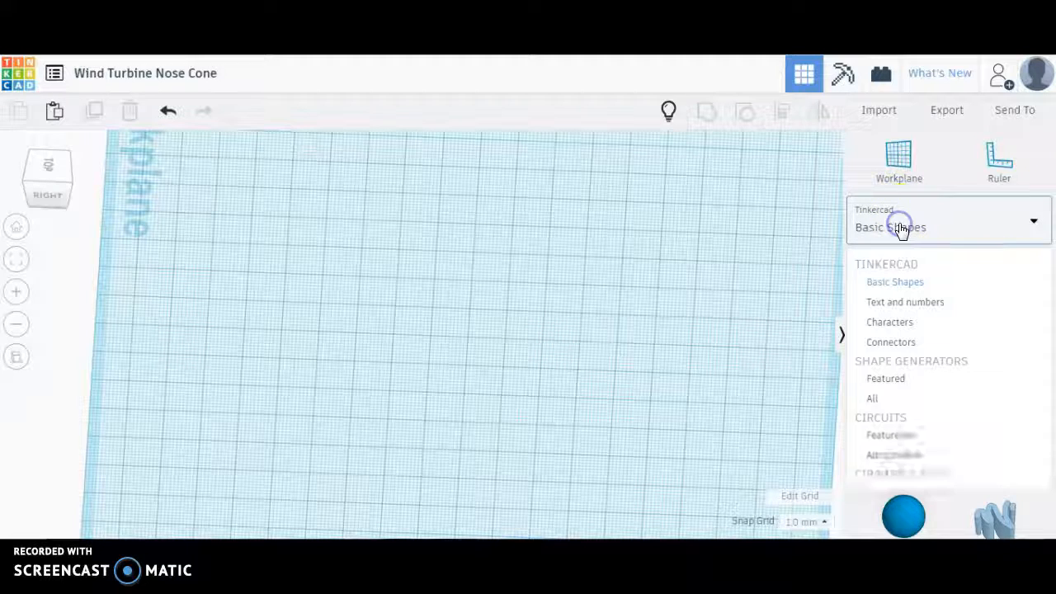
mouse_move(1051, 349)
mouse_down()
mouse_move(1051, 371)
mouse_move(1048, 332)
mouse_up()
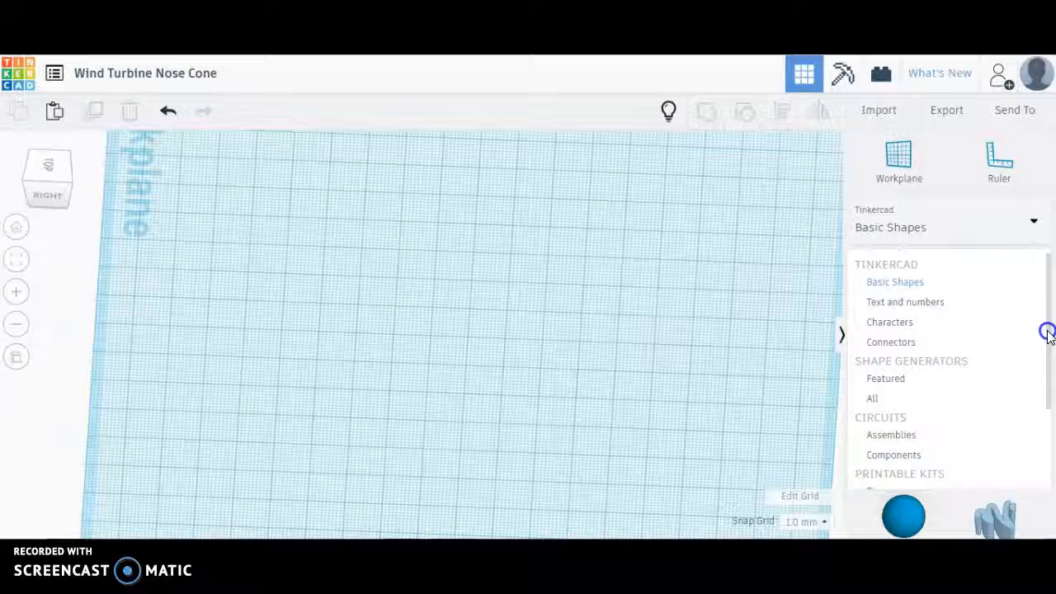
click(880, 404)
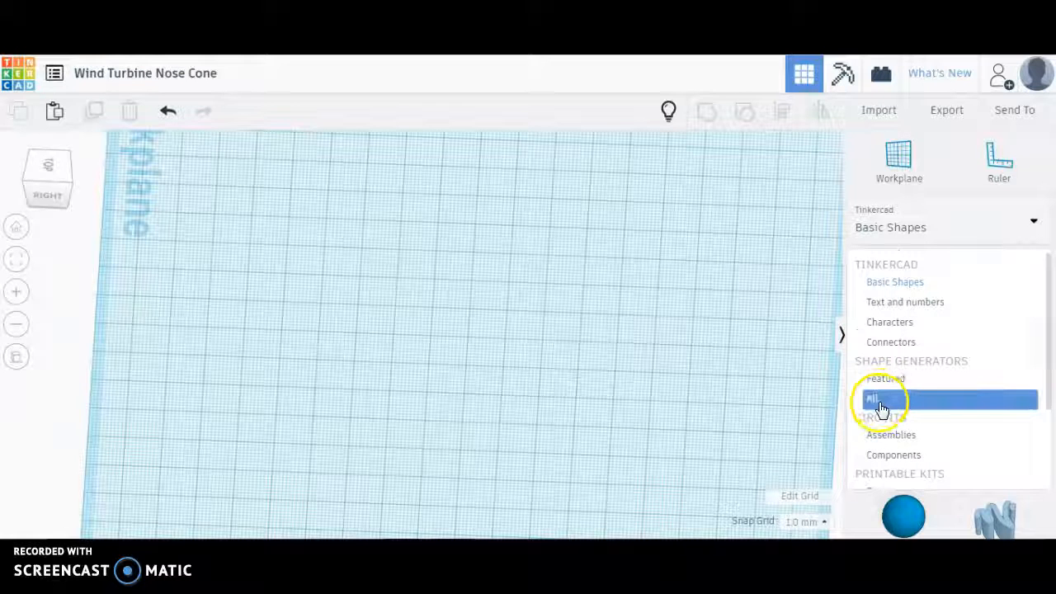
drag(1052, 342, 1052, 446)
click(884, 449)
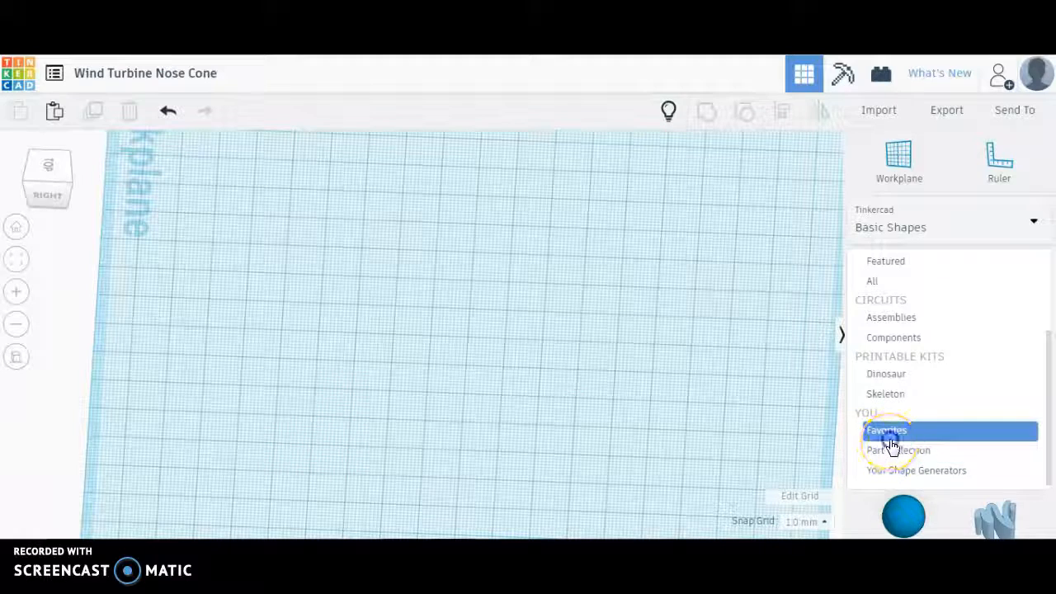
drag(1041, 337, 657, 360)
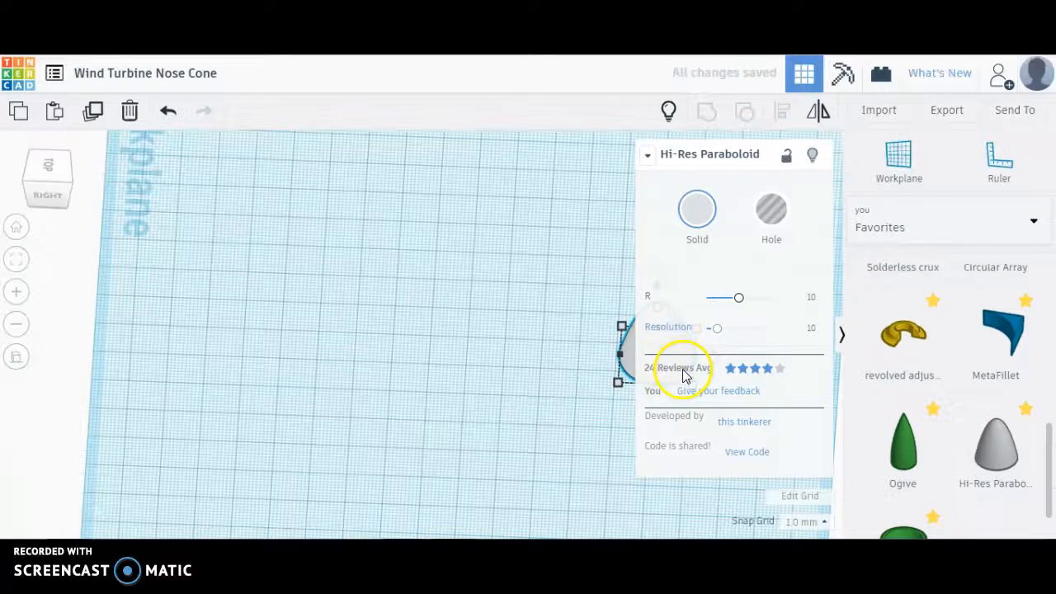
Place a ruler near the middle of the workplane beside the paraboloid and look at it from the top
click(998, 164)
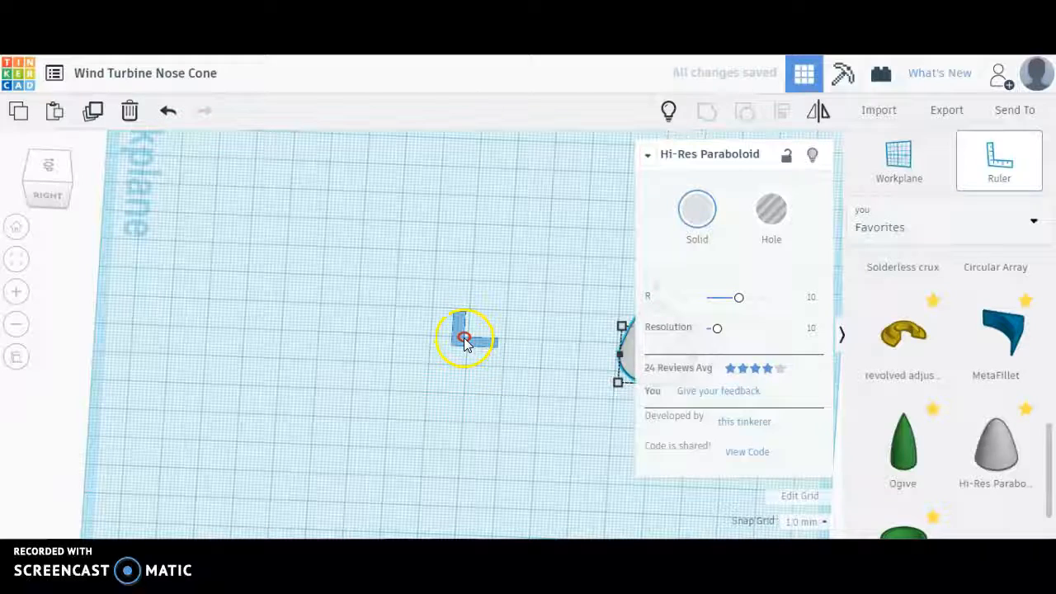
click(468, 338)
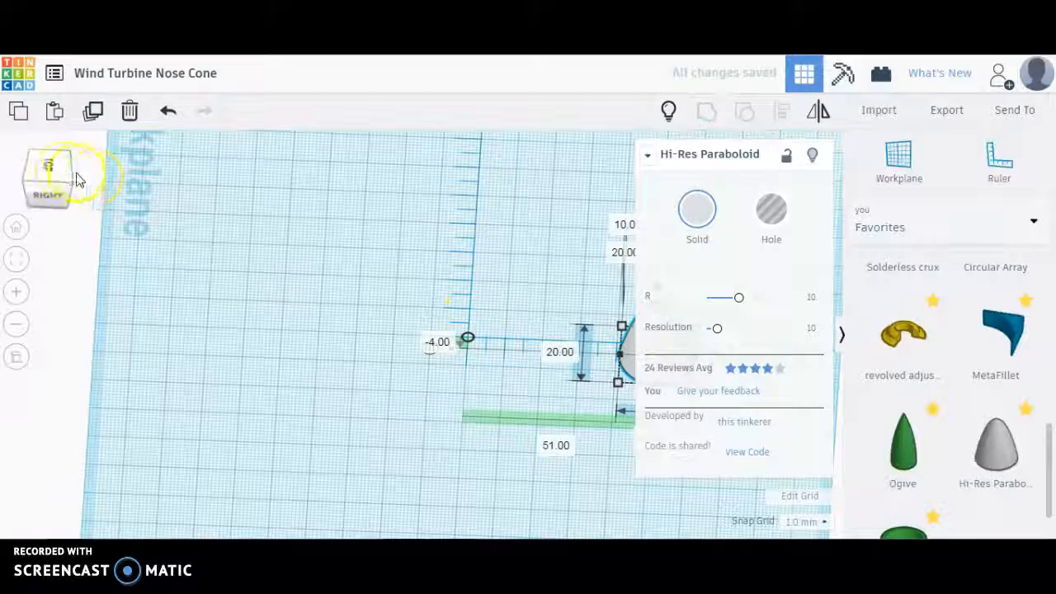
click(50, 165)
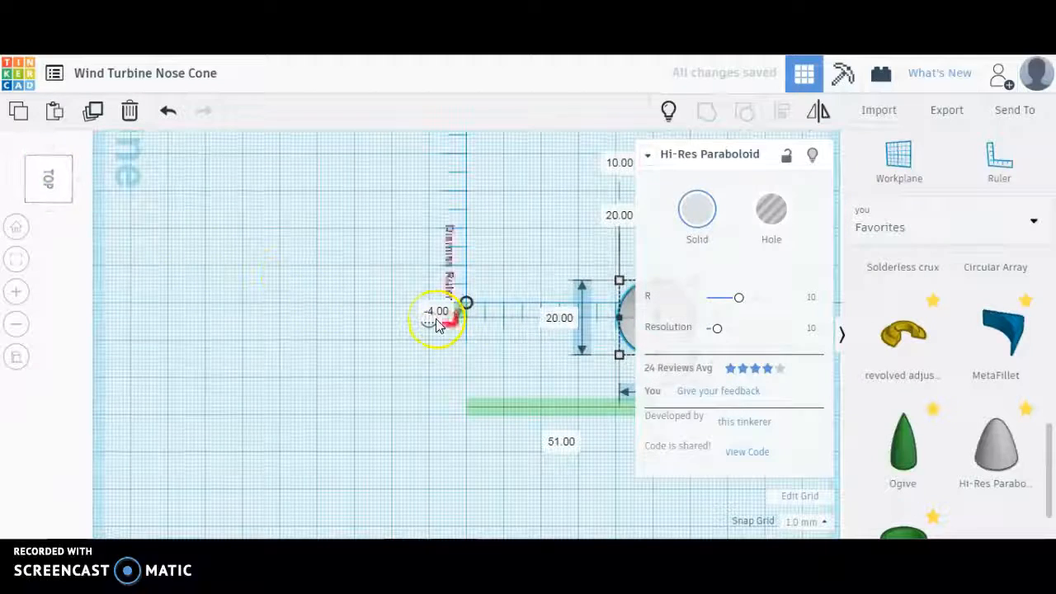
Compare the paraboloid in perspective and orthographic projection, finishing in the orthographic top view
click(22, 355)
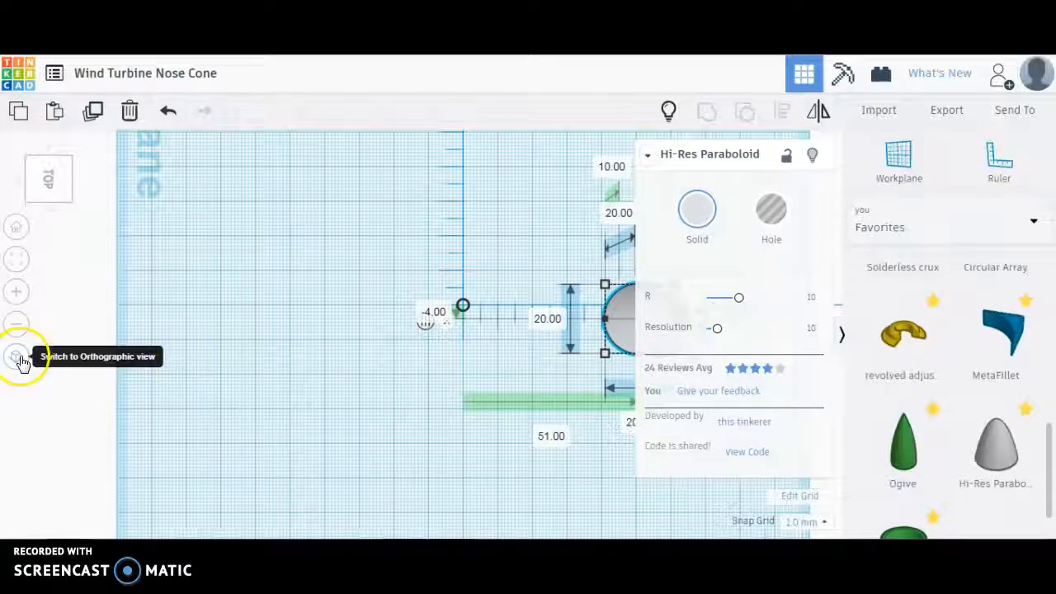
middle_drag(325, 358, 185, 377)
right_drag(347, 382, 450, 380)
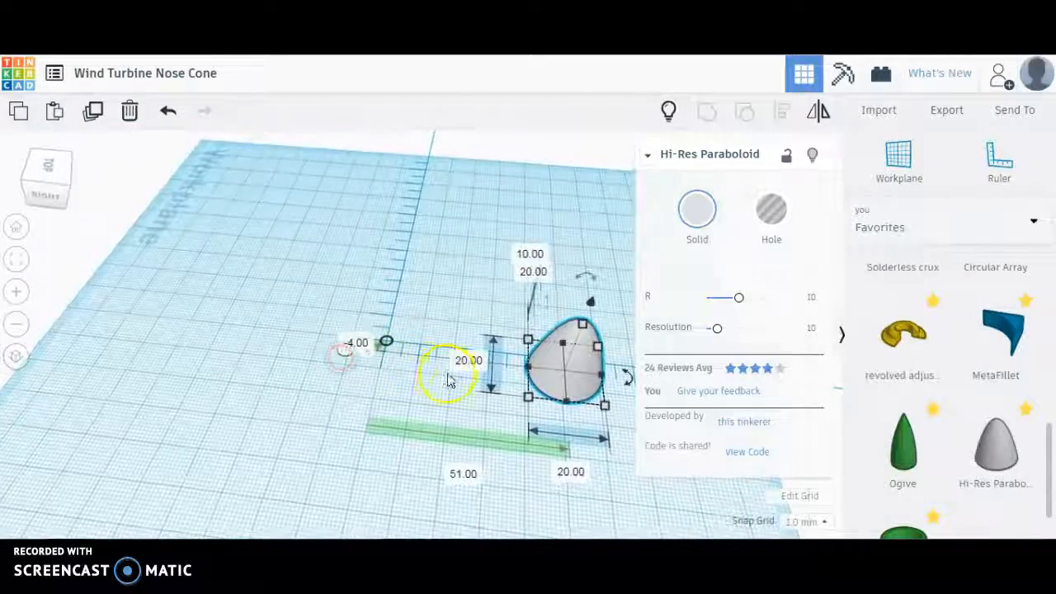
click(54, 175)
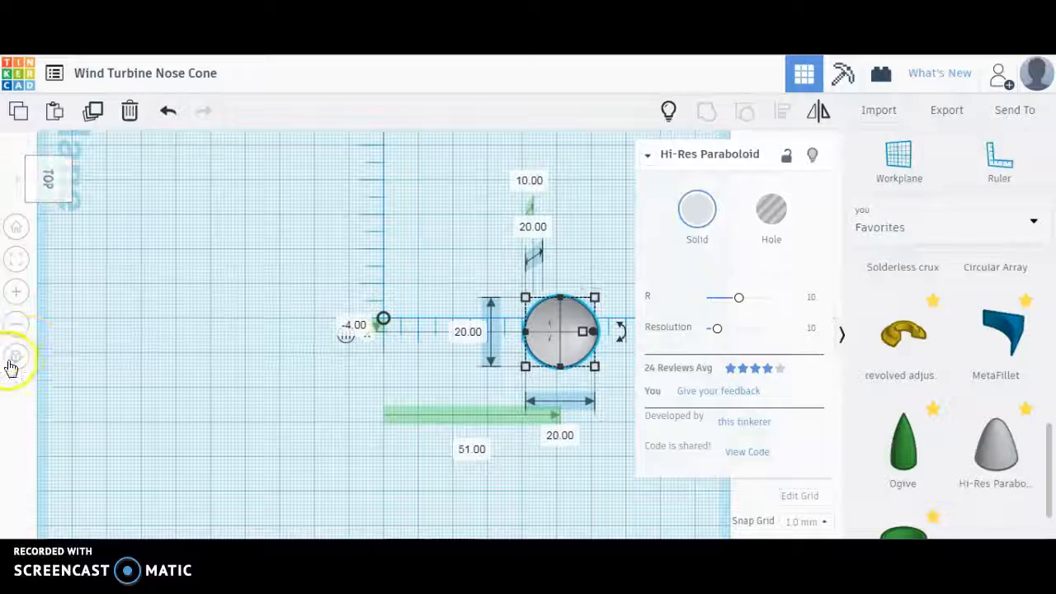
click(14, 357)
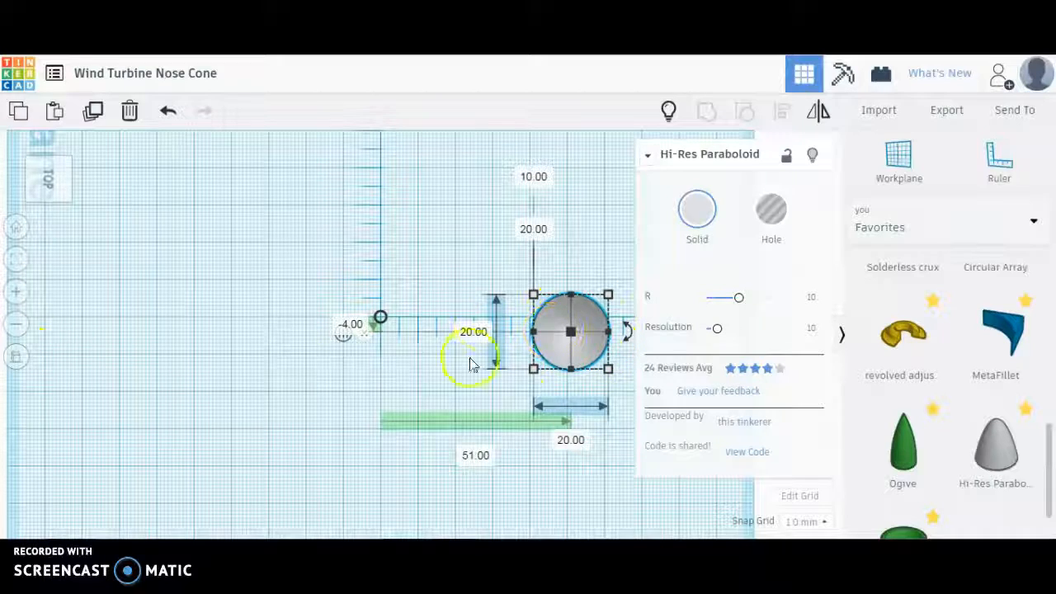
Set the paraboloid's vertical offset from the ruler origin, as seen in top view, to 0
click(350, 326)
text(0)
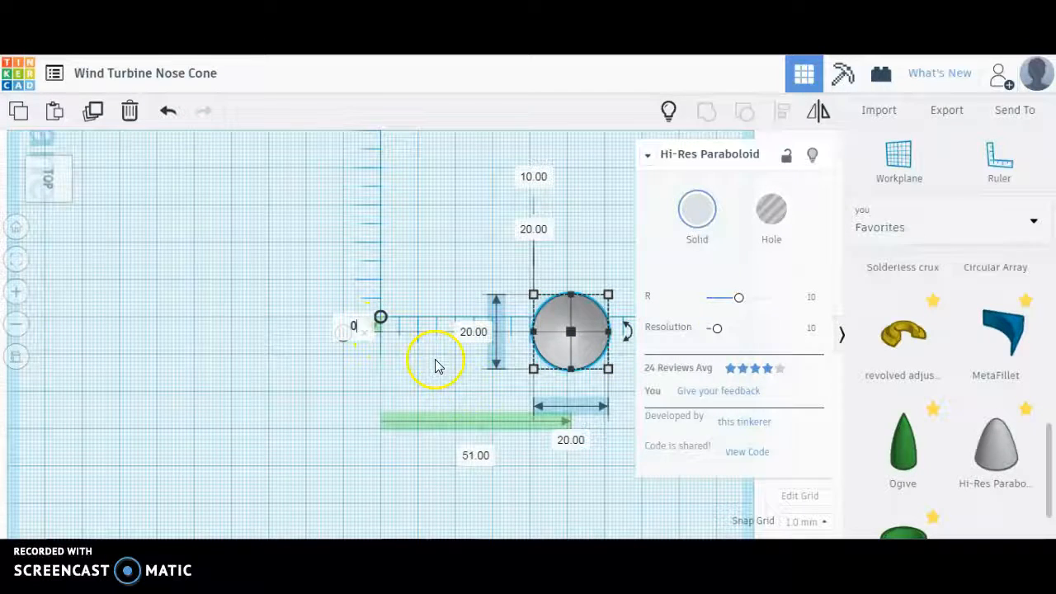
click(572, 446)
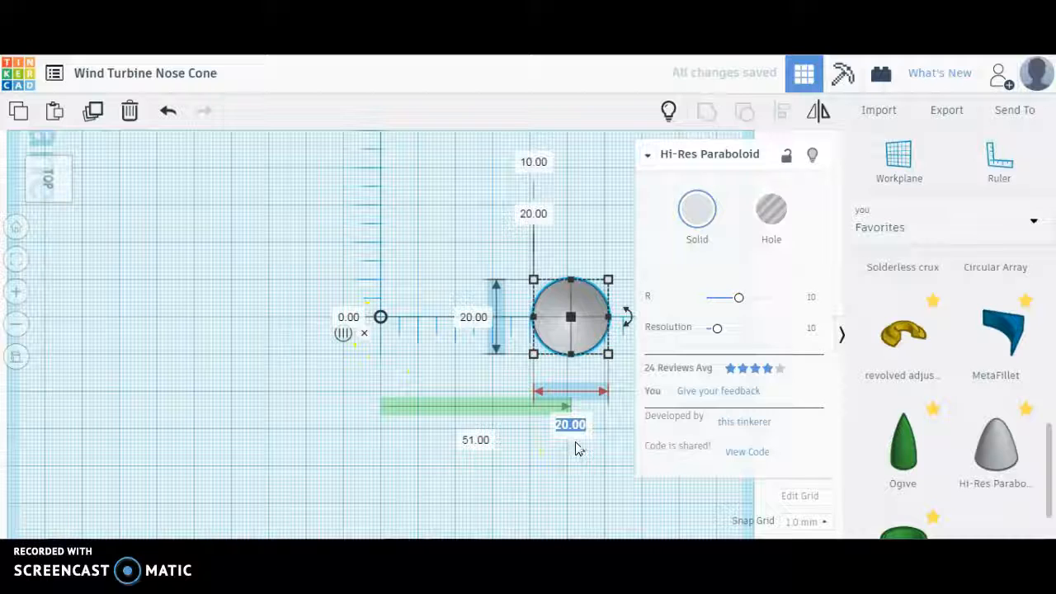
text(0)
key(Return)
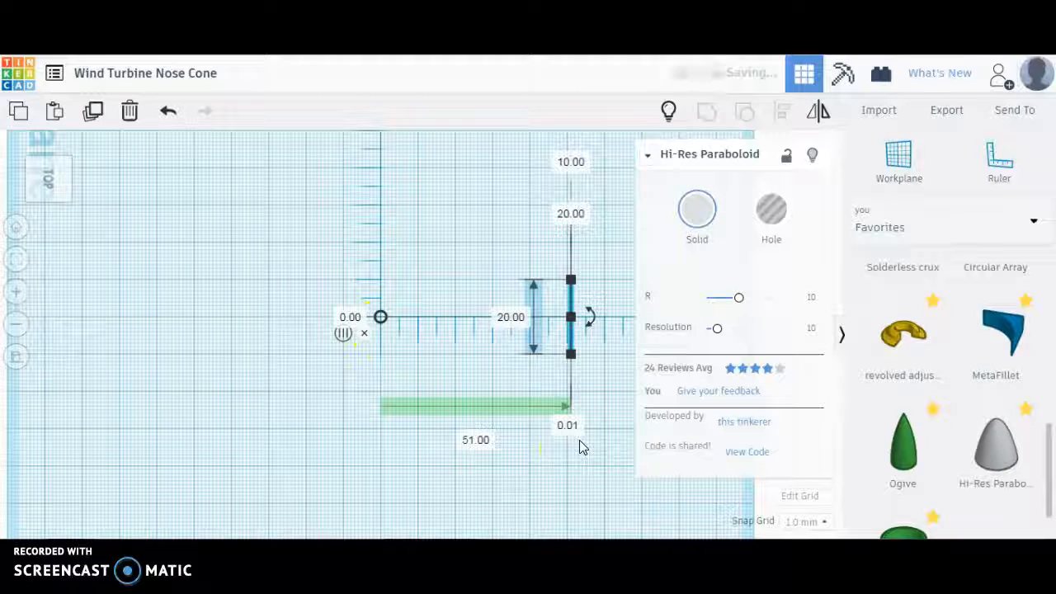
click(577, 435)
key(ctrl+z)
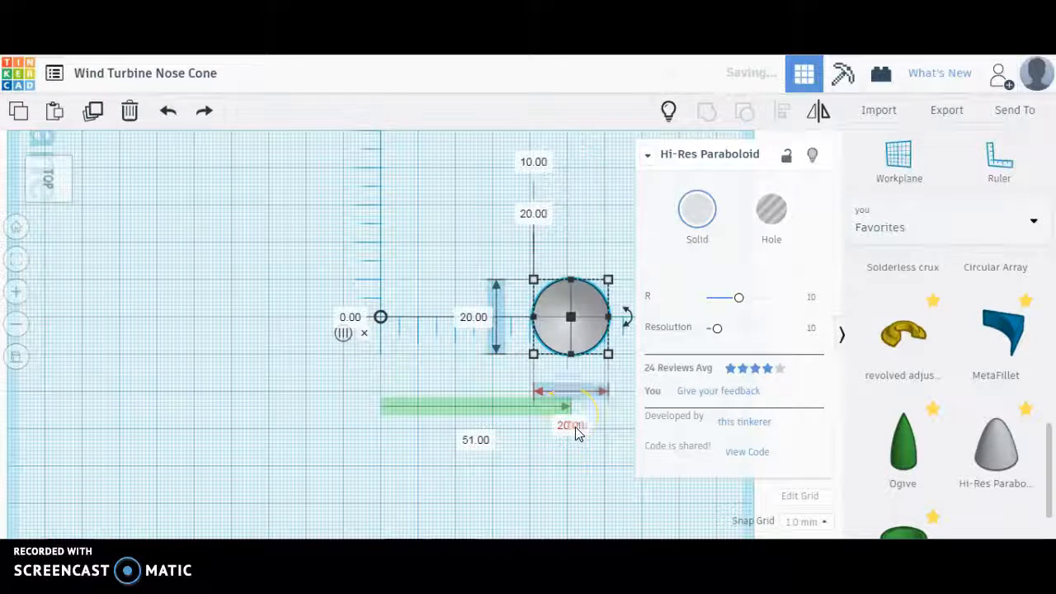
Set the paraboloid's horizontal offset from the ruler origin to 0 so it is centred there
click(463, 441)
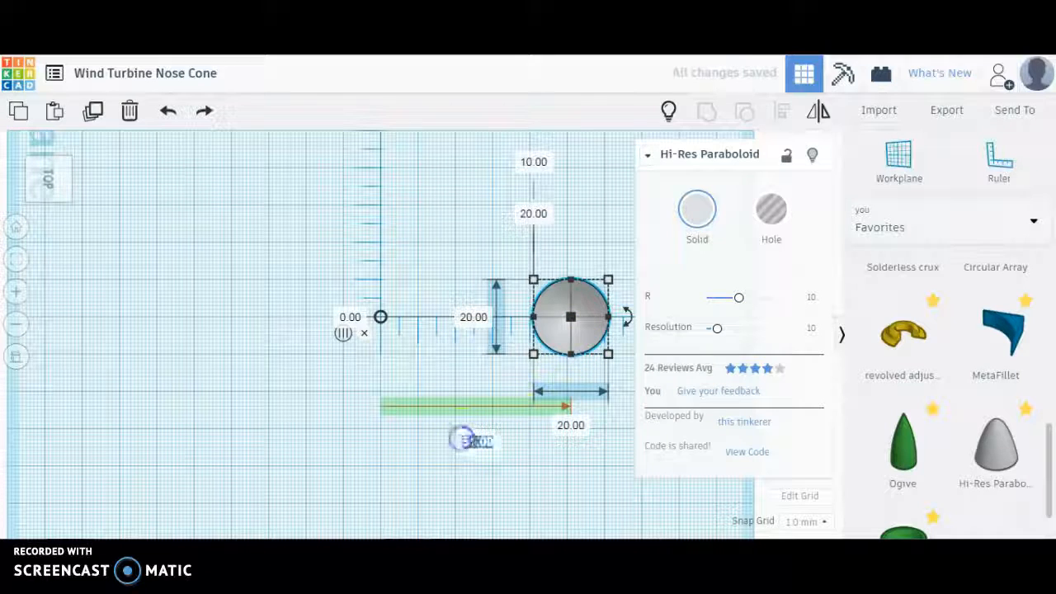
text(0)
key(Return)
click(382, 324)
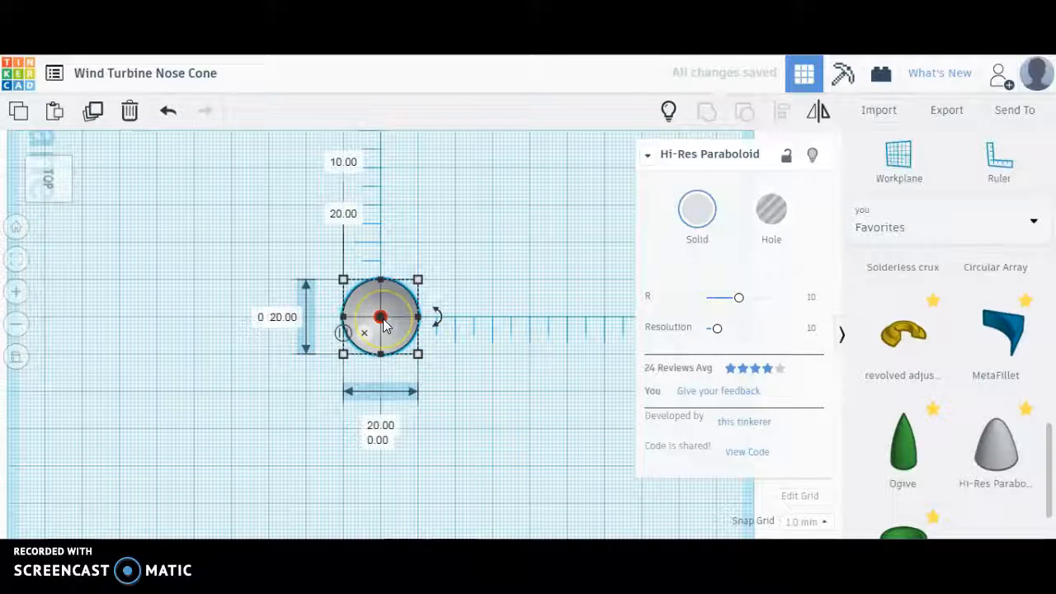
Set the paraboloid's base width and depth to 60 mm each
scroll(382, 323, up, 3)
click(417, 363)
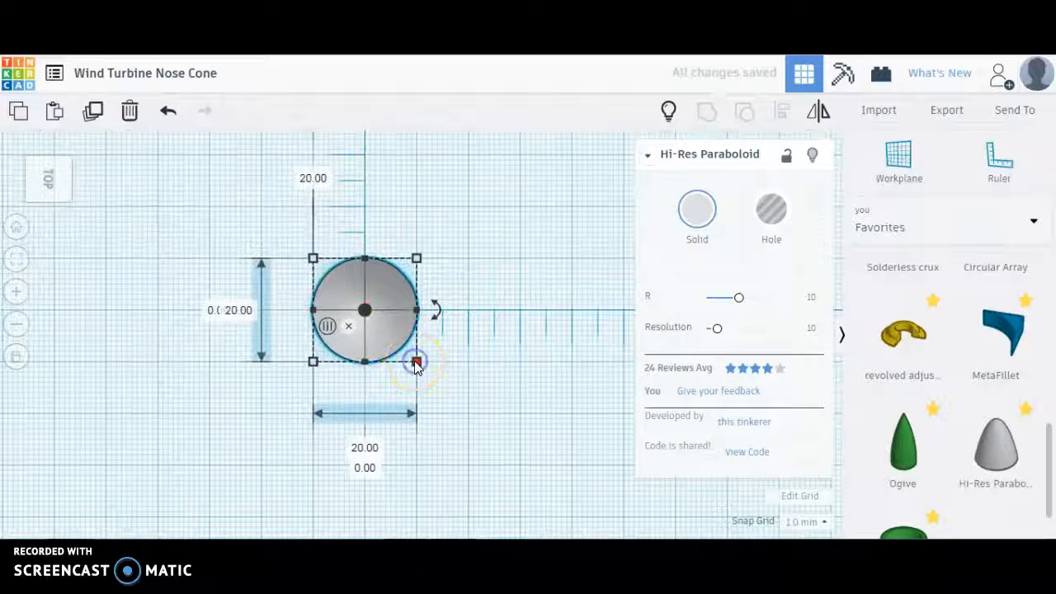
click(376, 448)
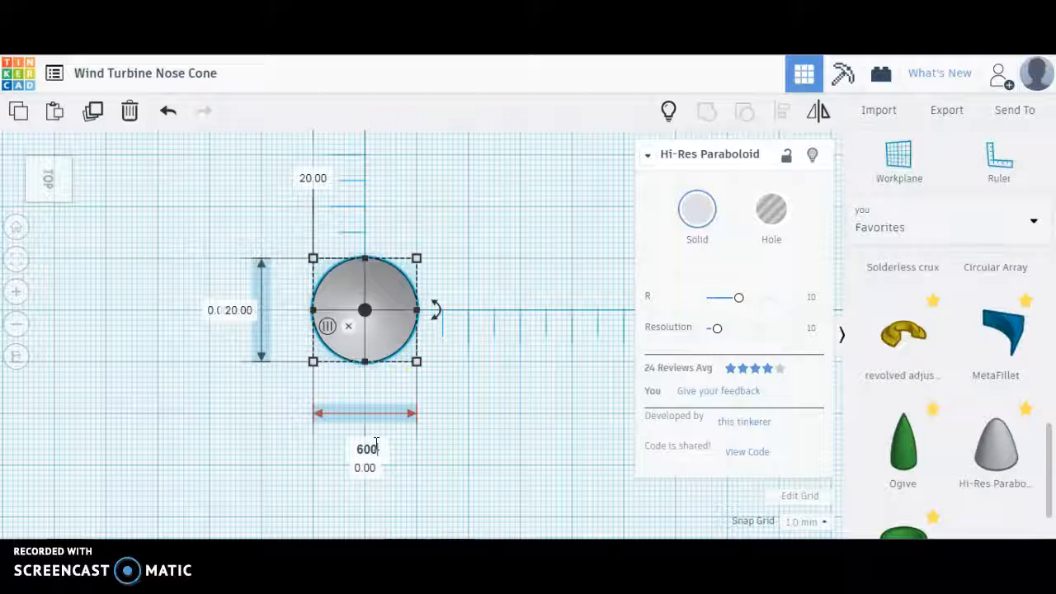
click(234, 310)
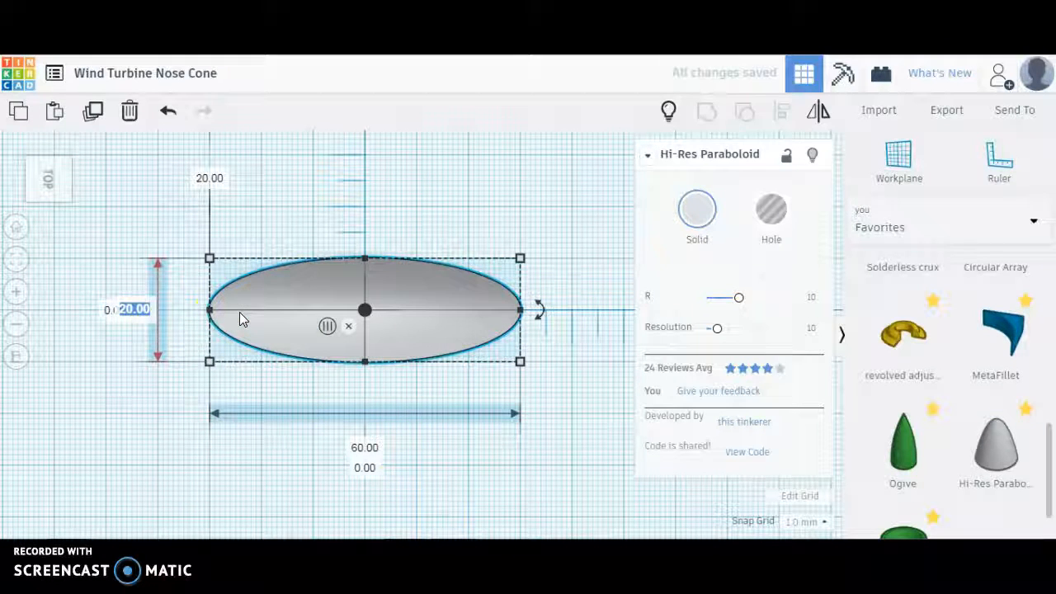
text(60)
key(Return)
Stretch the paraboloid upward and set its height to 60 mm
right_drag(548, 384, 432, 346)
drag(372, 273, 373, 140)
click(272, 148)
click(266, 147)
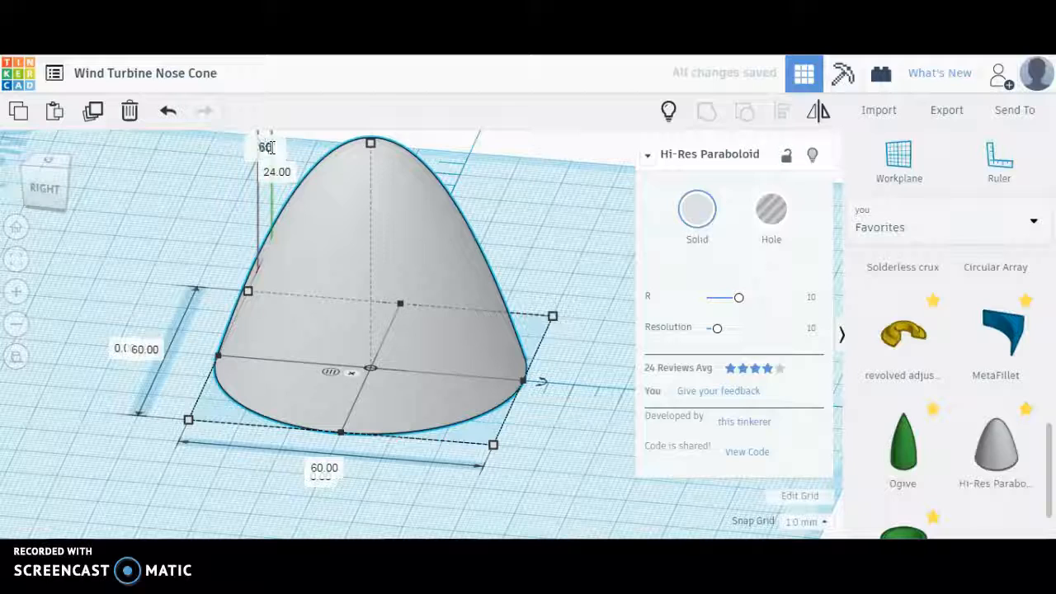
text(60)
key(Return)
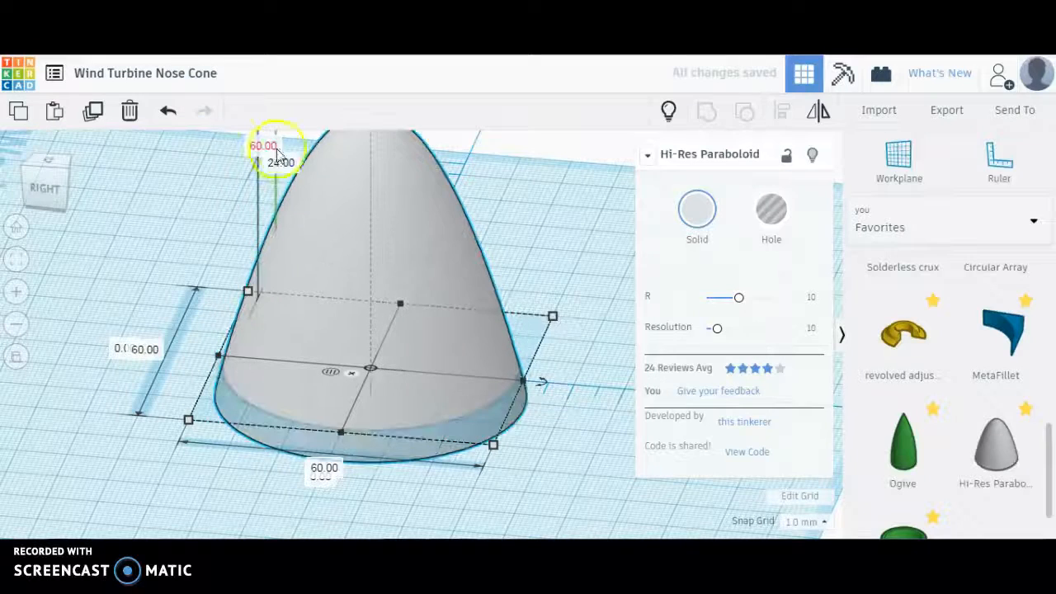
Examine how the paraboloid's base sits relative to the workplane from a low side angle, and reselect the shape
click(554, 246)
right_drag(638, 467, 623, 420)
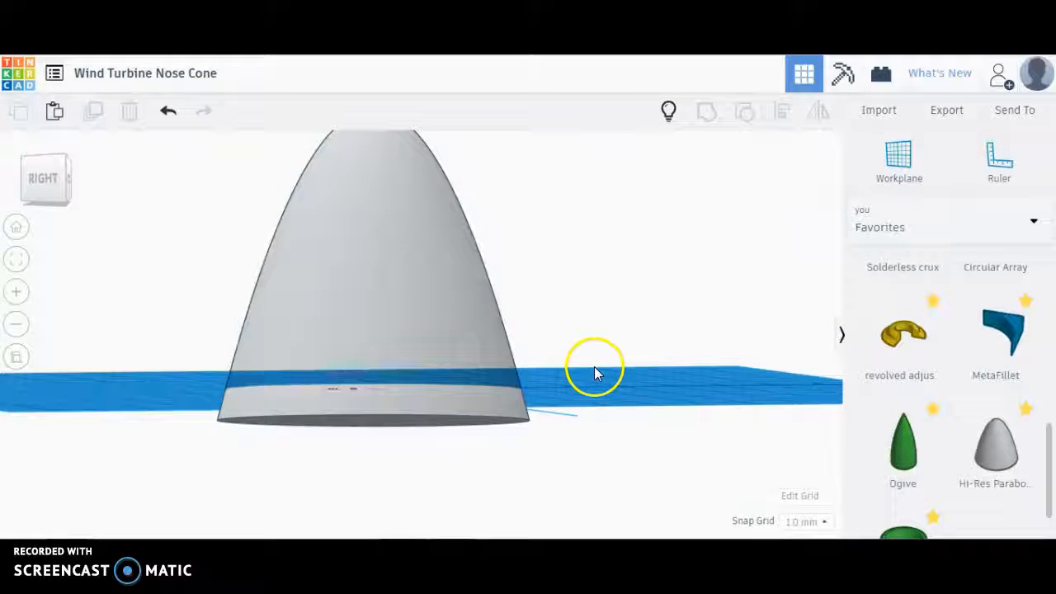
mouse_move(596, 357)
right_down()
mouse_move(617, 378)
mouse_move(610, 366)
right_up()
click(584, 410)
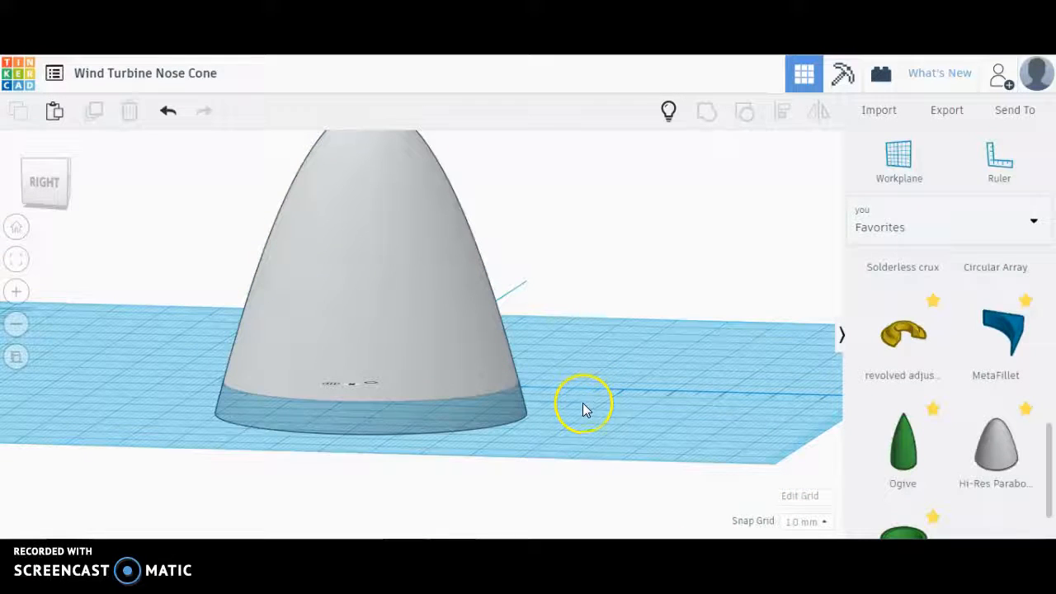
click(483, 360)
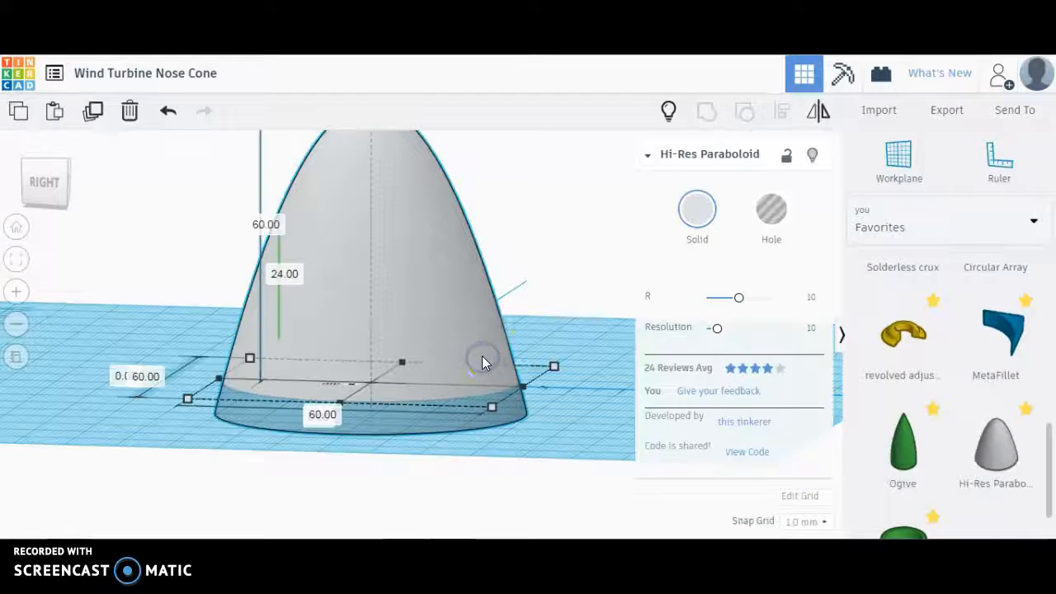
Raise the paraboloid so its base rests flat on the workplane
mouse_move(554, 405)
right_down()
mouse_move(551, 369)
mouse_move(566, 404)
right_up()
click(547, 353)
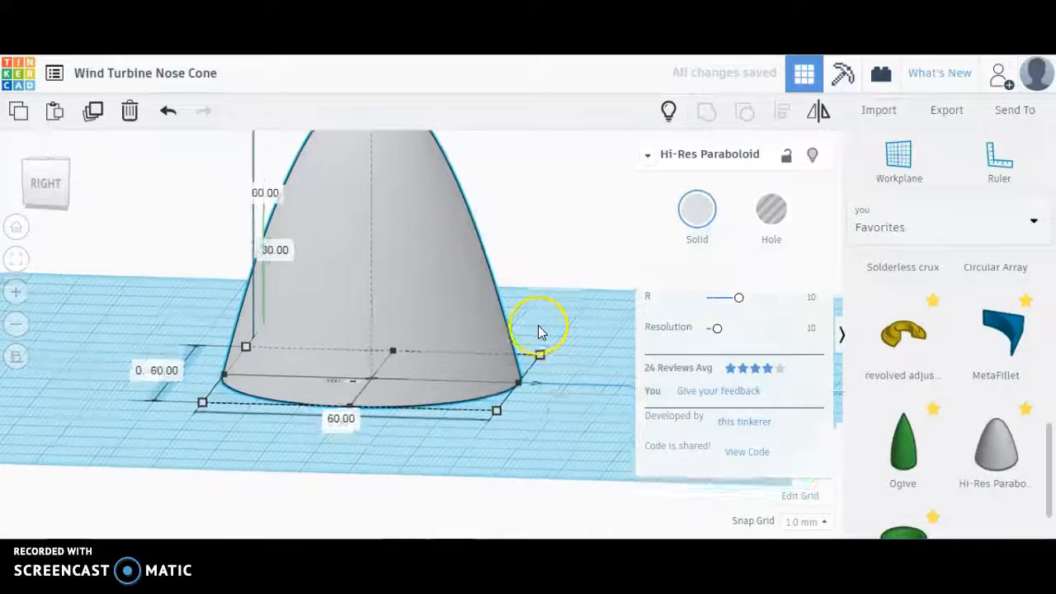
scroll(538, 331, down, 3)
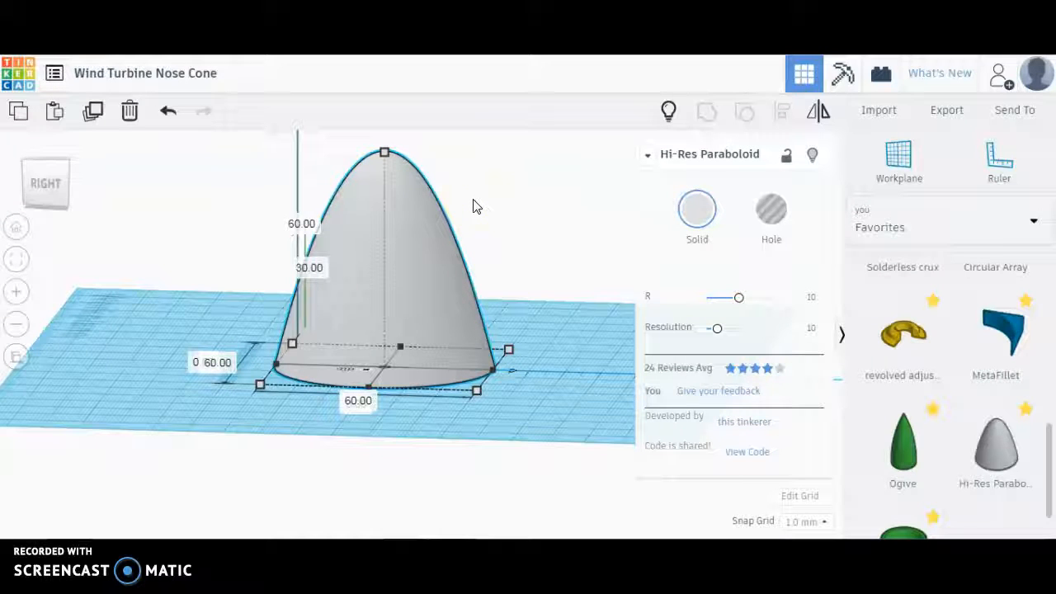
Make a copy of the 60 mm paraboloid beside the original
key(ctrl+c)
key(ctrl+v)
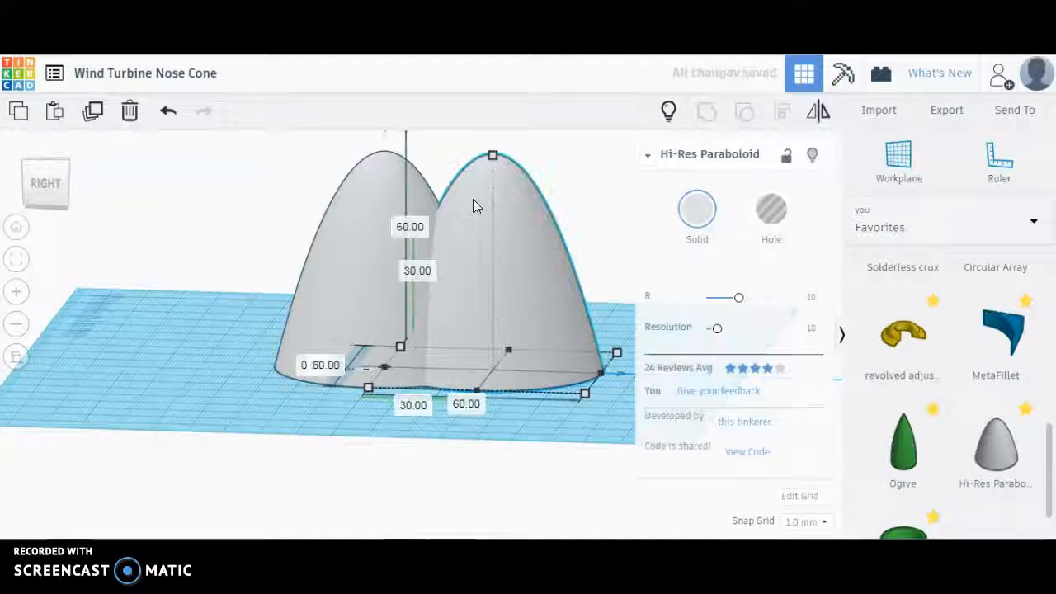
click(471, 208)
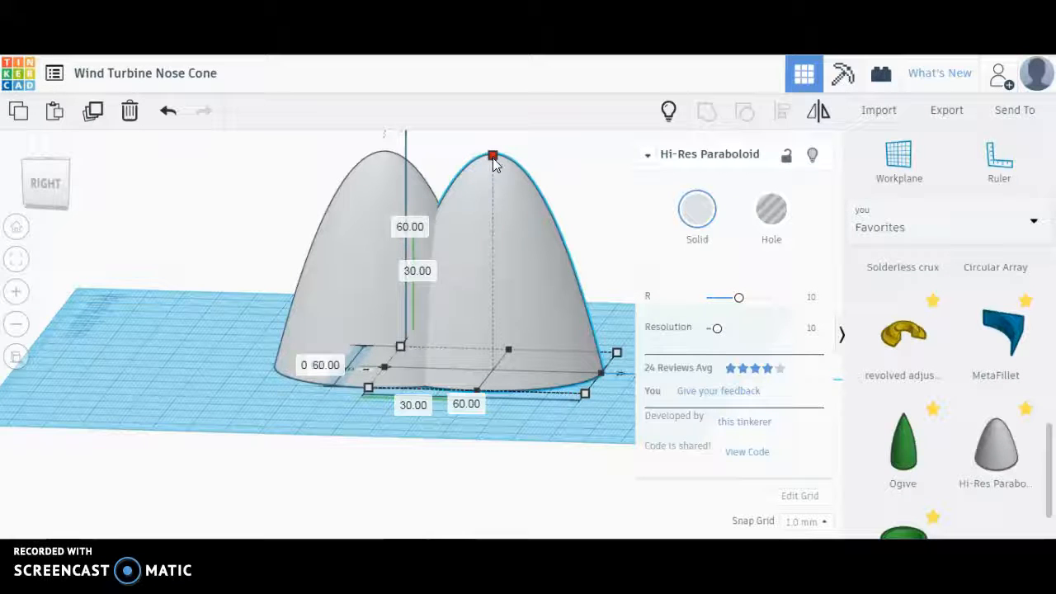
Try scaling the copied paraboloid down proportionally to 59 mm with the 1.0 mm snap grid
mouse_move(493, 159)
shift+mouse_down()
mouse_move(496, 185)
mouse_move(491, 165)
mouse_move(528, 187)
mouse_move(550, 261)
mouse_move(517, 190)
mouse_move(492, 179)
mouse_move(483, 154)
mouse_move(493, 162)
shift+mouse_up()
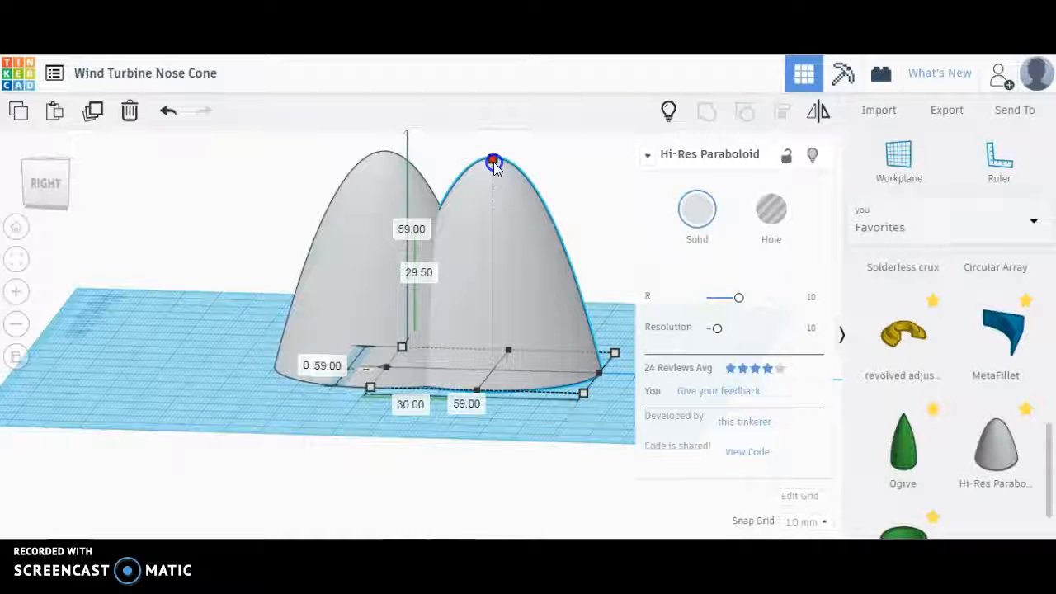
shift+drag(493, 162, 498, 159)
right_drag(587, 216, 586, 221)
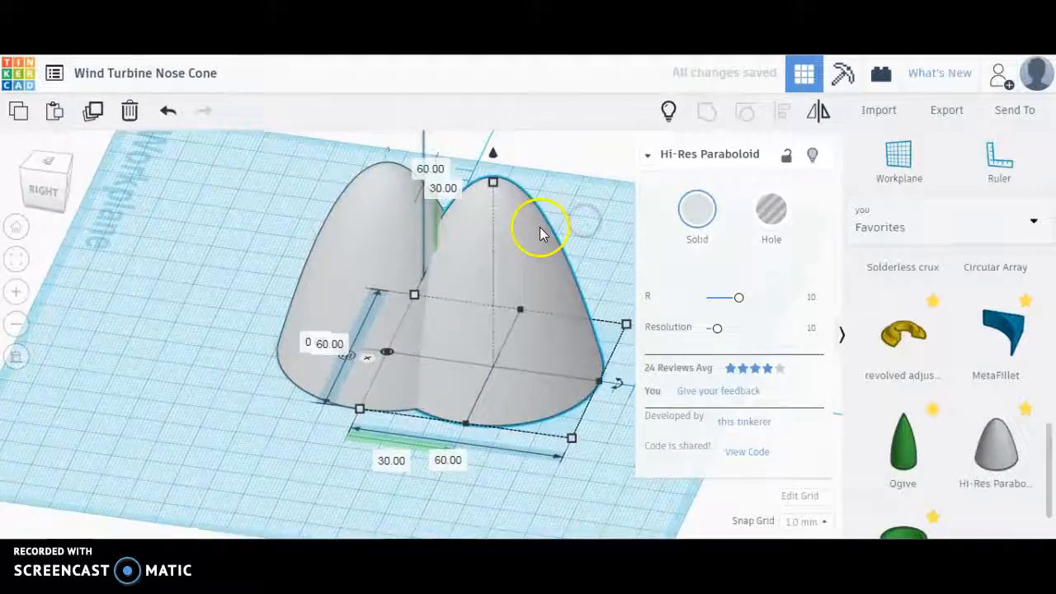
scroll(541, 229, up, 3)
middle_drag(436, 237, 345, 306)
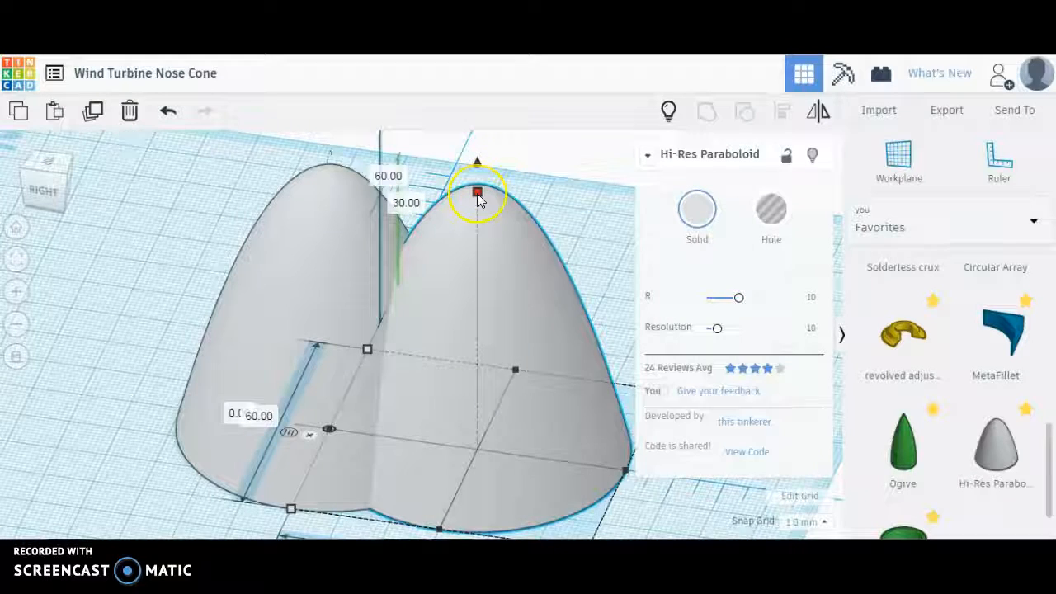
shift+drag(481, 205, 483, 191)
Set the snap grid to 0.5 mm and scale the copied paraboloid proportionally to 59.5 mm
click(766, 525)
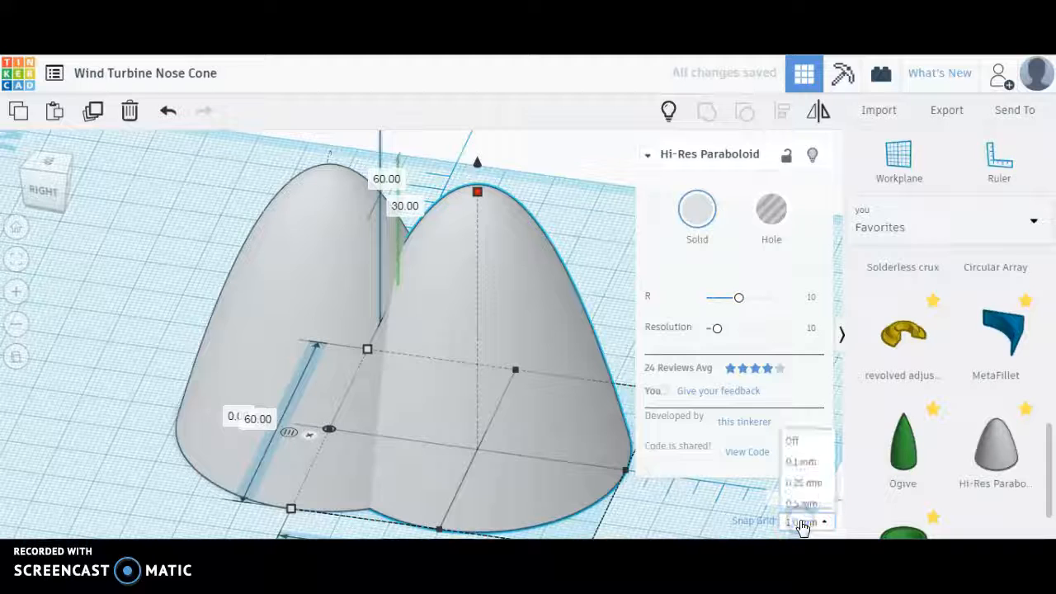
click(807, 431)
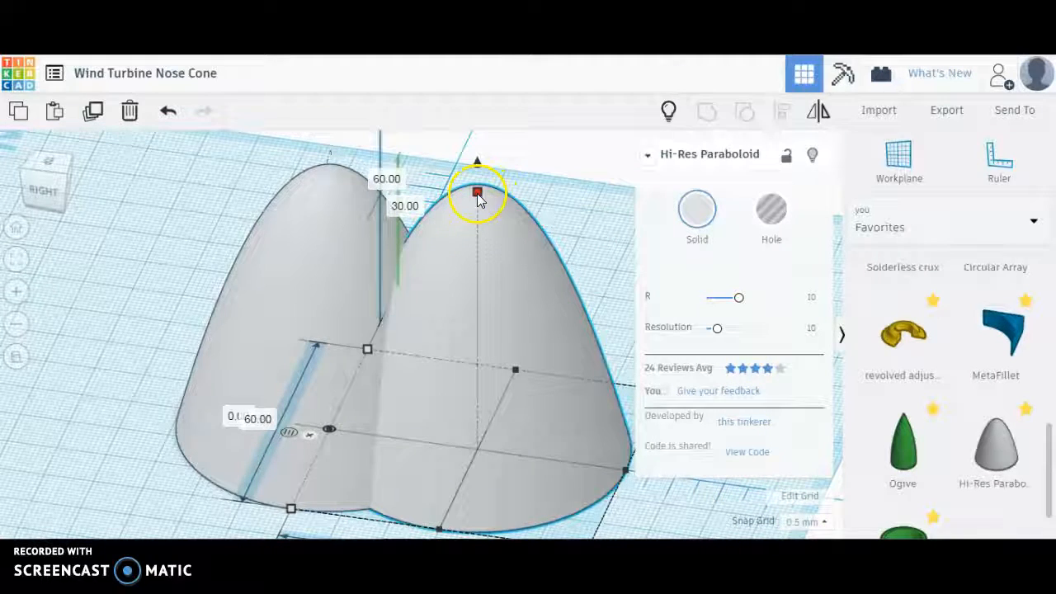
shift+drag(478, 199, 494, 214)
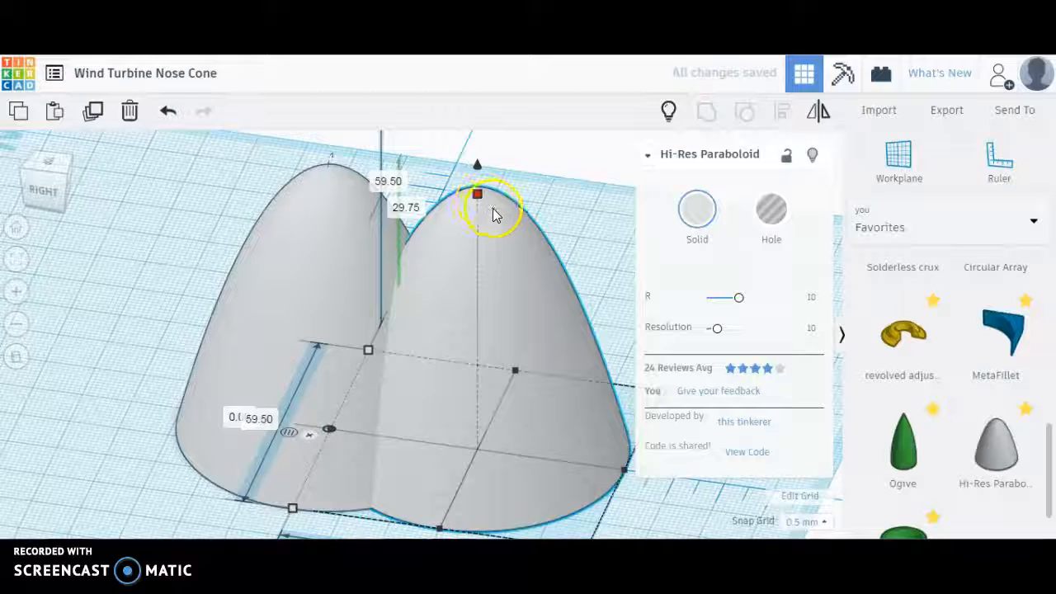
scroll(541, 284, down, 3)
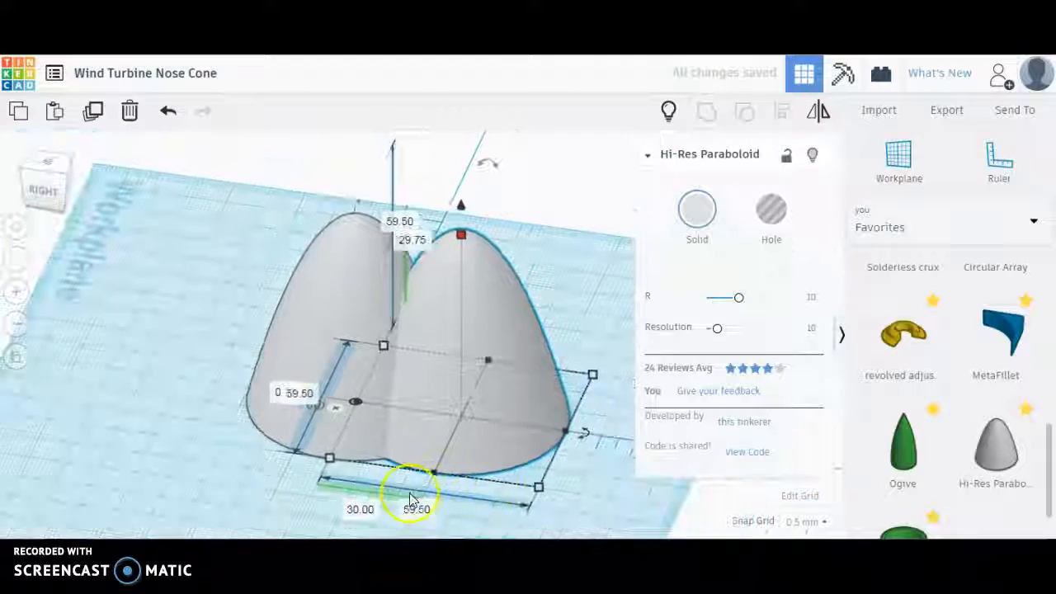
Turn the smaller paraboloid into a hole and set its horizontal offset from the ruler origin to 0, centring it inside the original
click(772, 218)
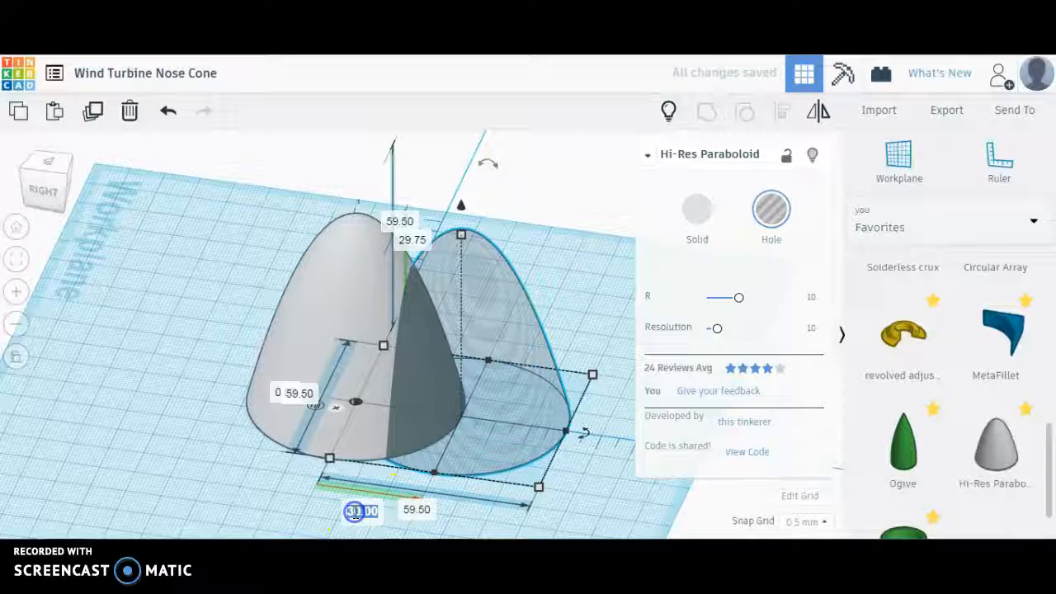
click(429, 516)
scroll(208, 327, down, 2)
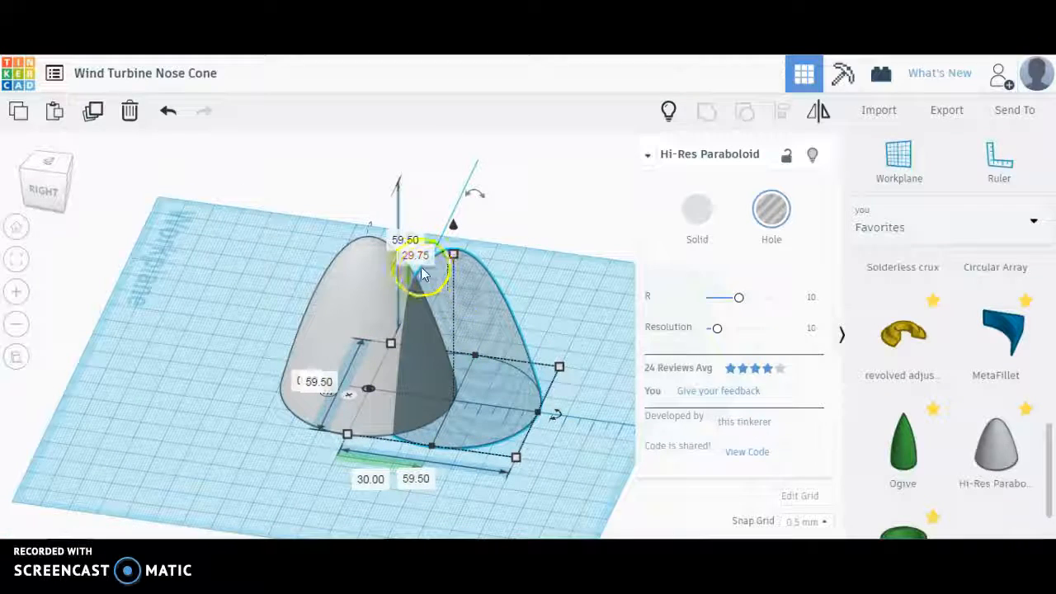
click(43, 162)
click(414, 511)
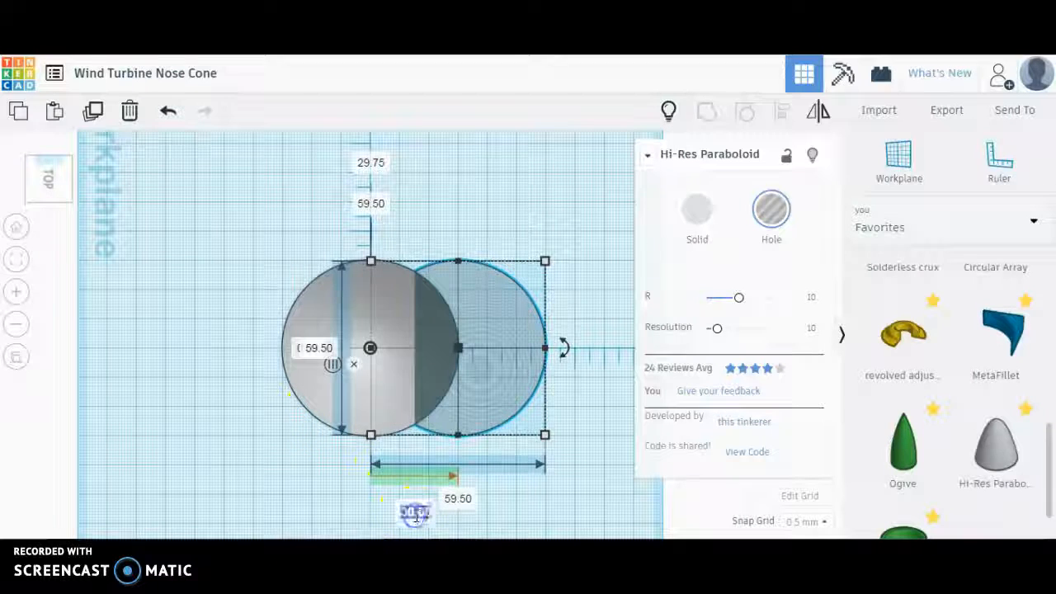
key(Return)
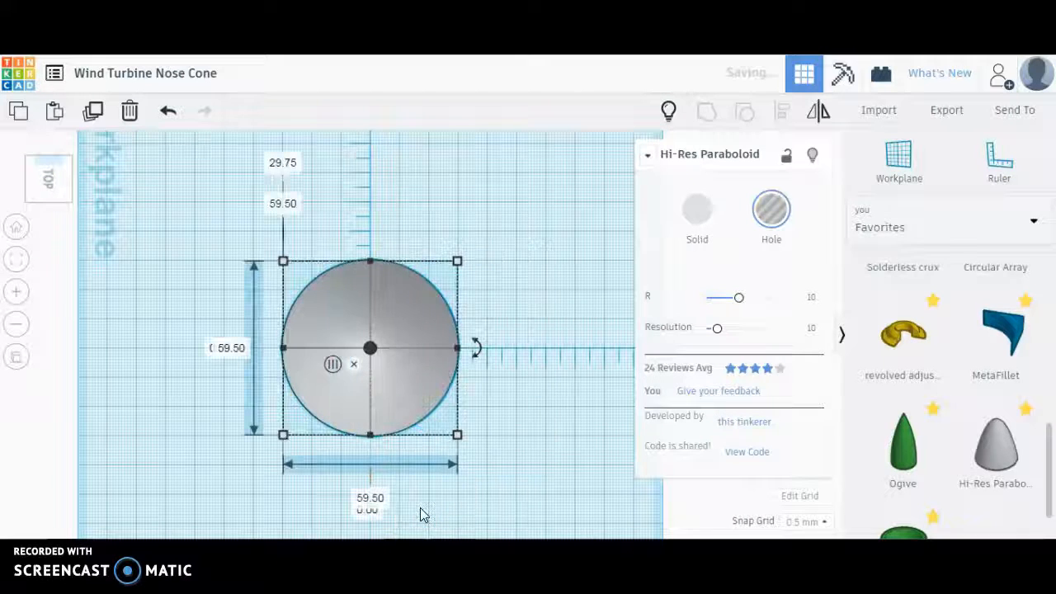
Group the solid paraboloid with the hole paraboloid to hollow it out into a thin-walled shell
right_drag(484, 349, 442, 223)
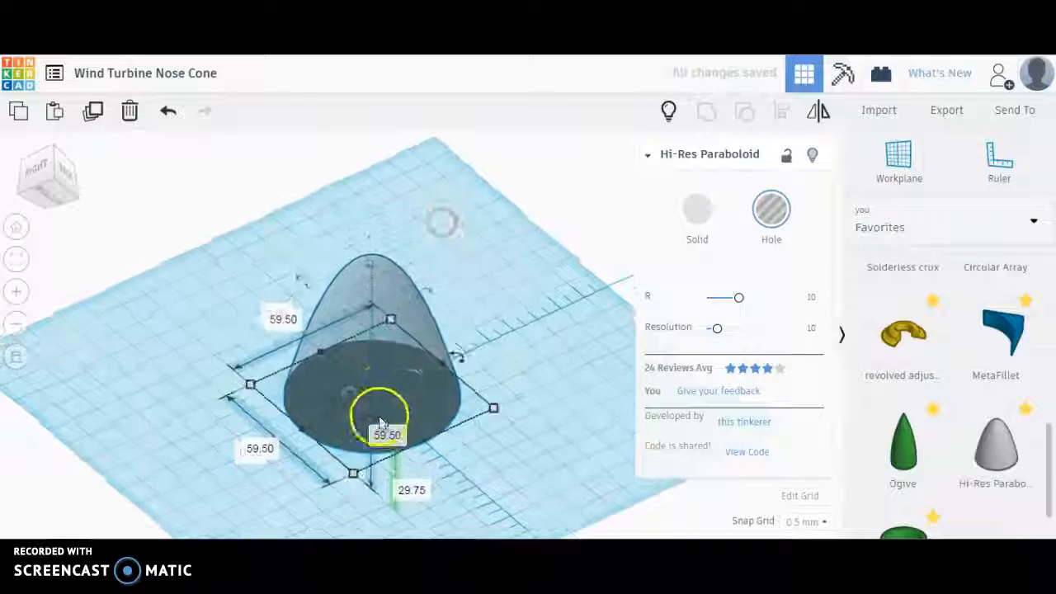
scroll(390, 351, up, 4)
scroll(377, 369, up, 5)
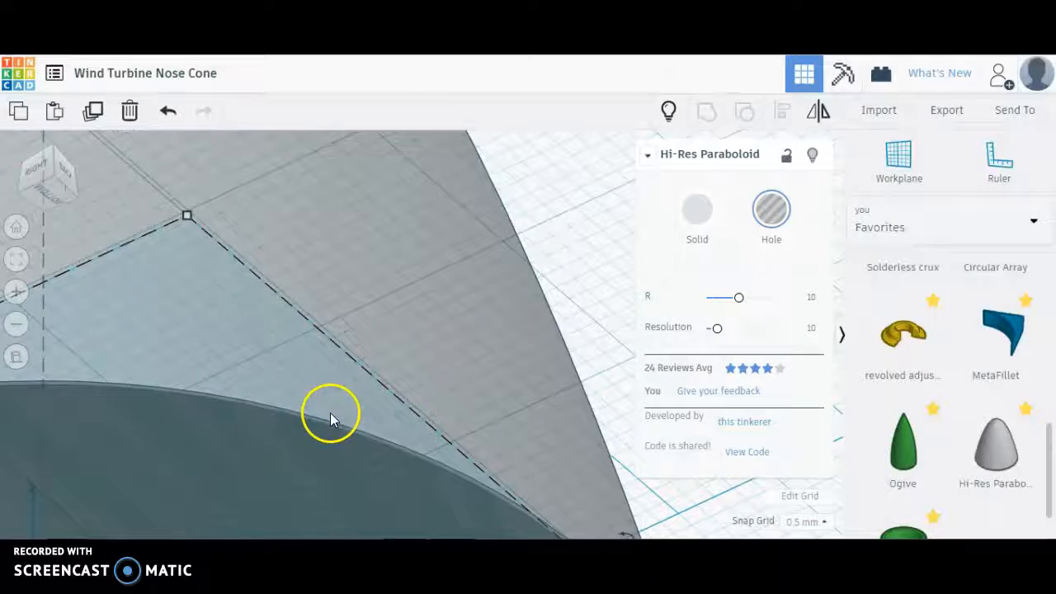
scroll(324, 432, up, 2)
scroll(325, 437, down, 2)
scroll(330, 438, down, 2)
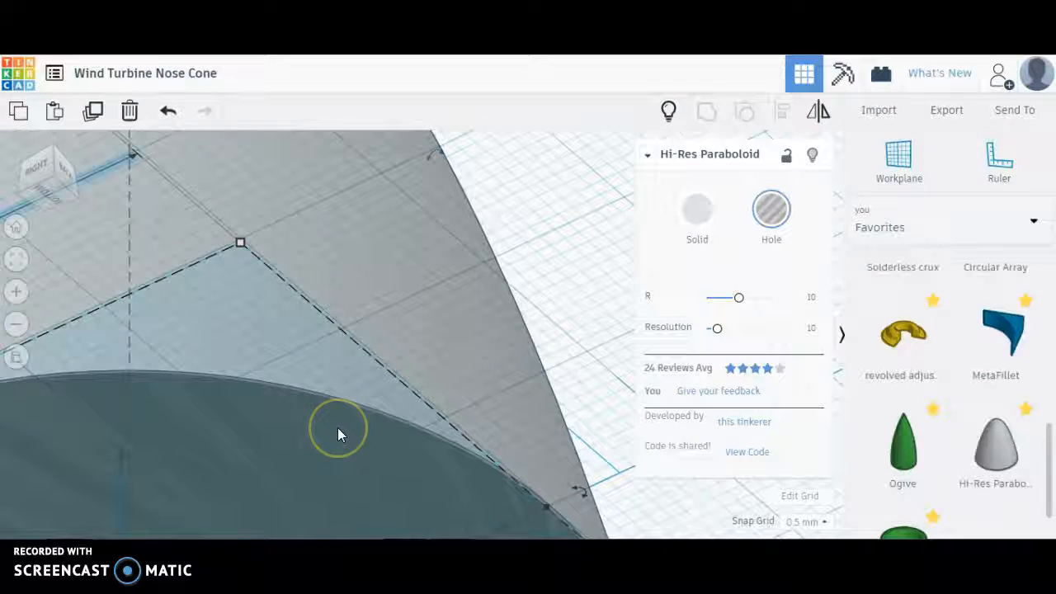
key(ctrl+a)
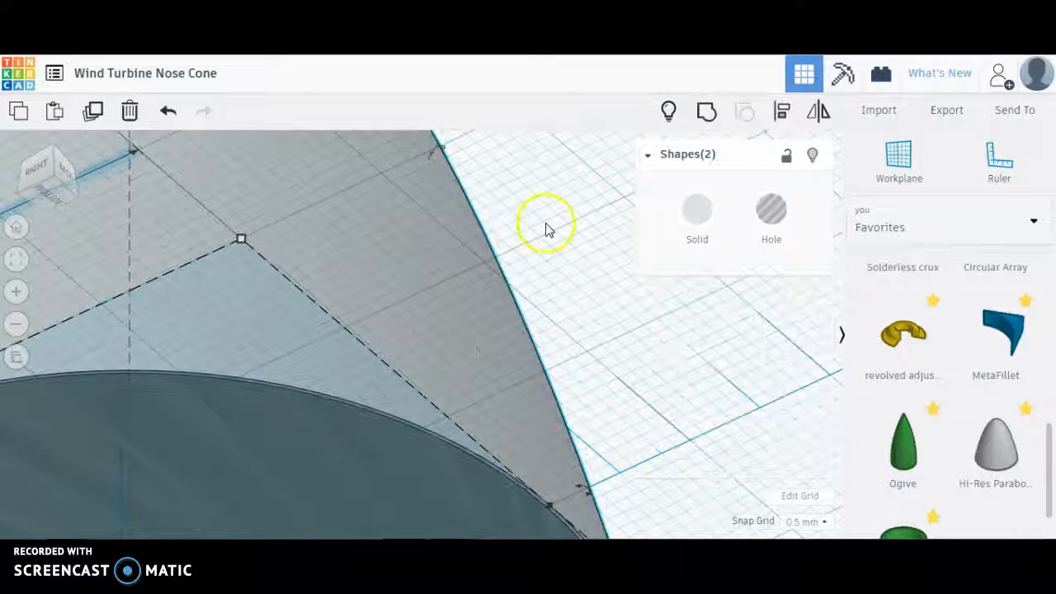
click(707, 115)
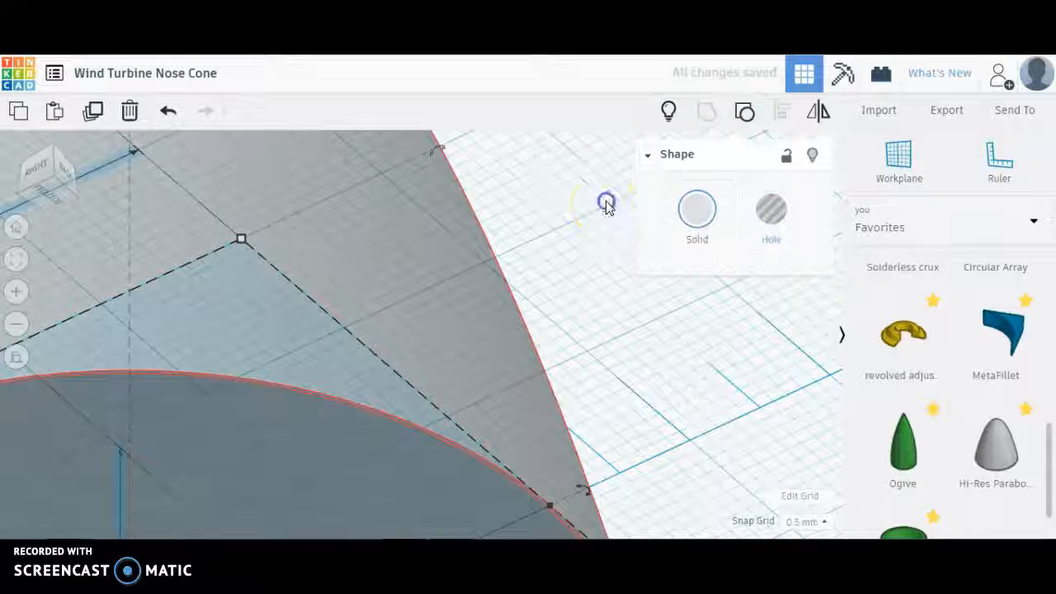
right_drag(552, 322, 479, 409)
scroll(542, 380, down, 5)
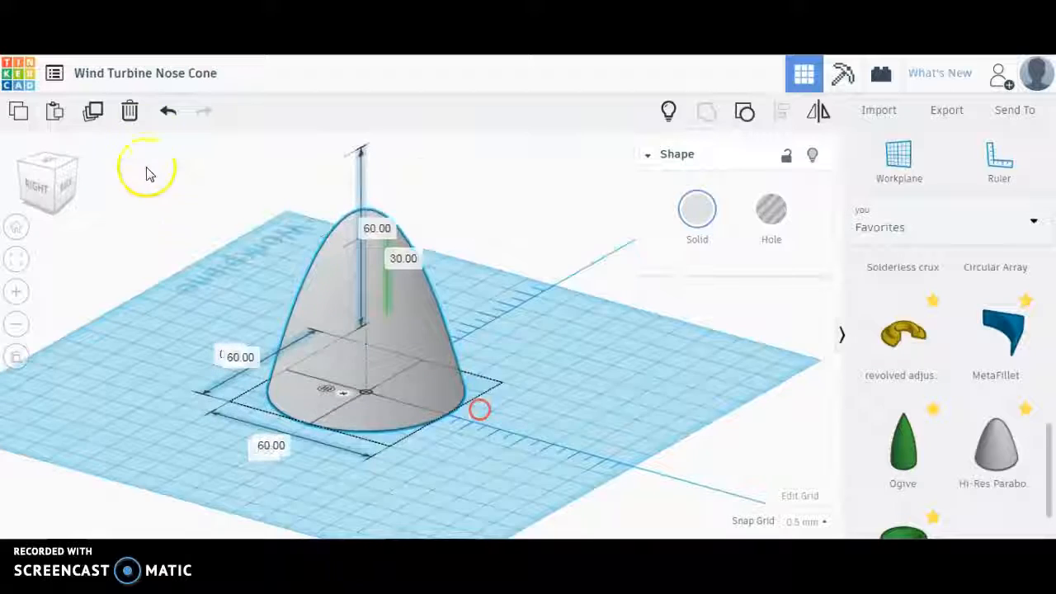